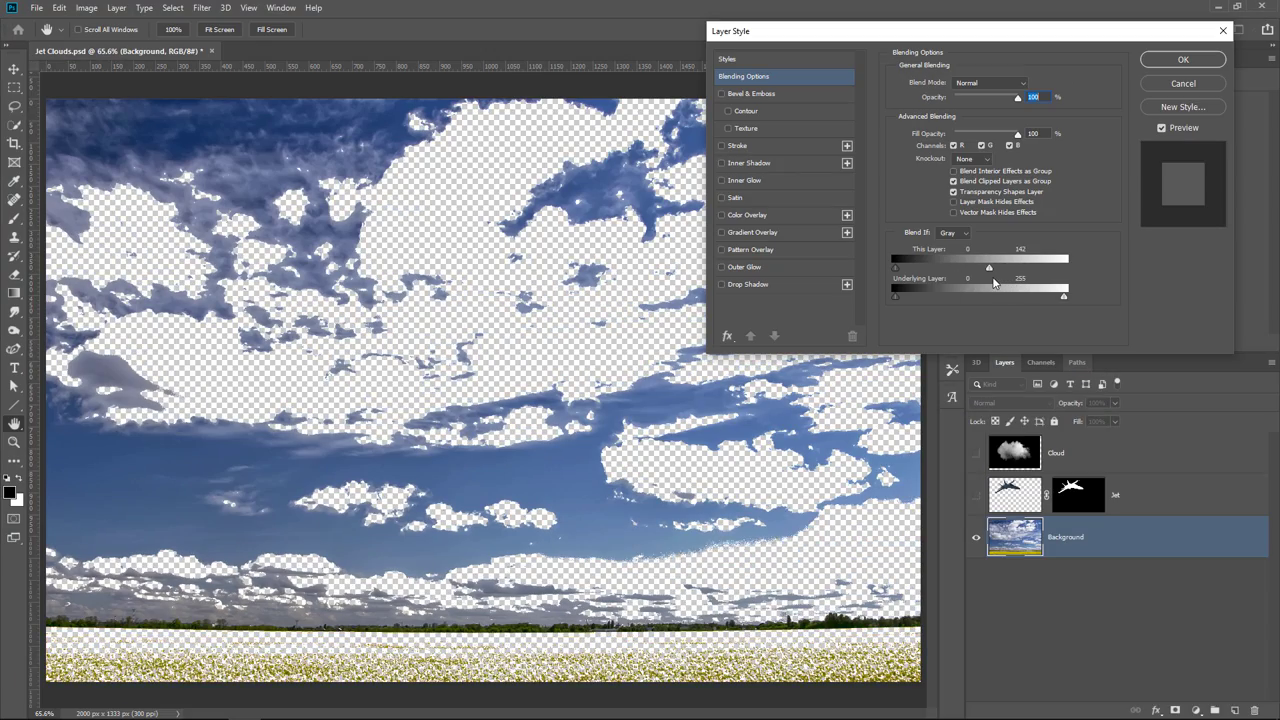
Restore full cloud opacity, make the darker sky transparent, and check the Jet layer's visibility
mouse_move(1040, 267)
mouse_down()
mouse_move(898, 266)
mouse_move(945, 266)
mouse_up()
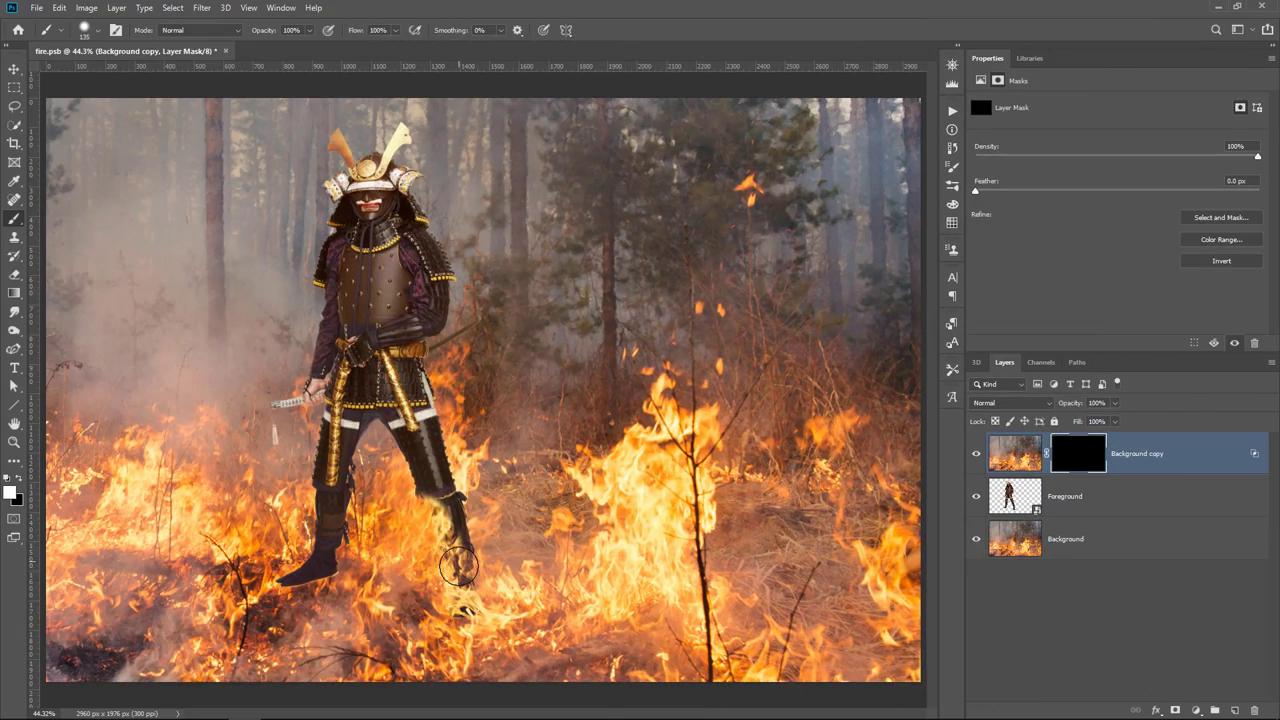
mouse_move(452, 575)
mouse_down()
mouse_move(438, 412)
mouse_move(391, 435)
mouse_move(300, 574)
mouse_up()
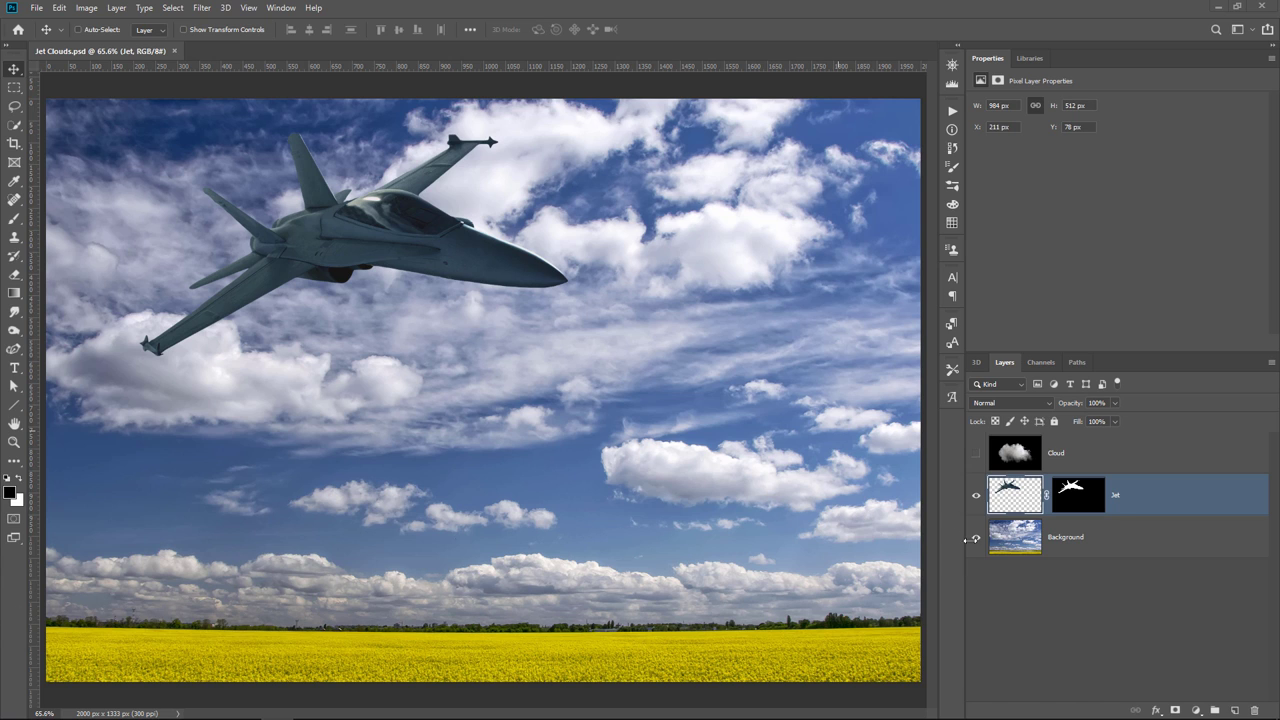
click(976, 497)
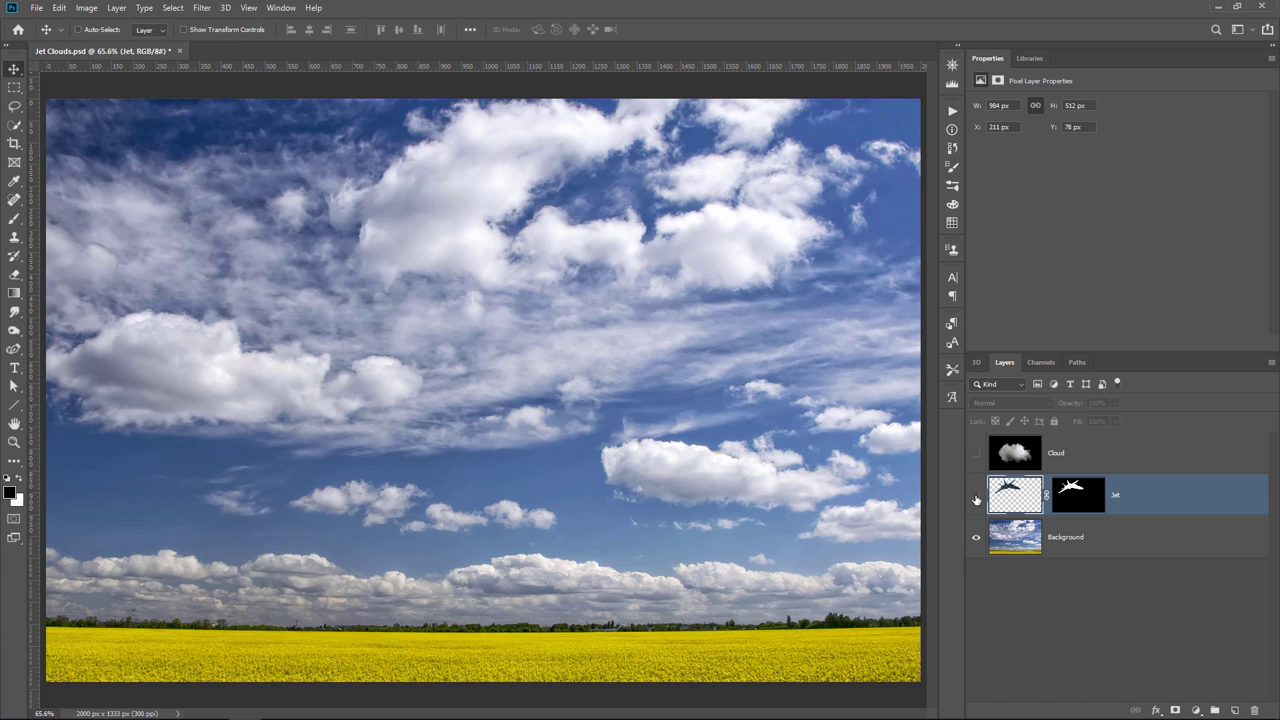
click(976, 497)
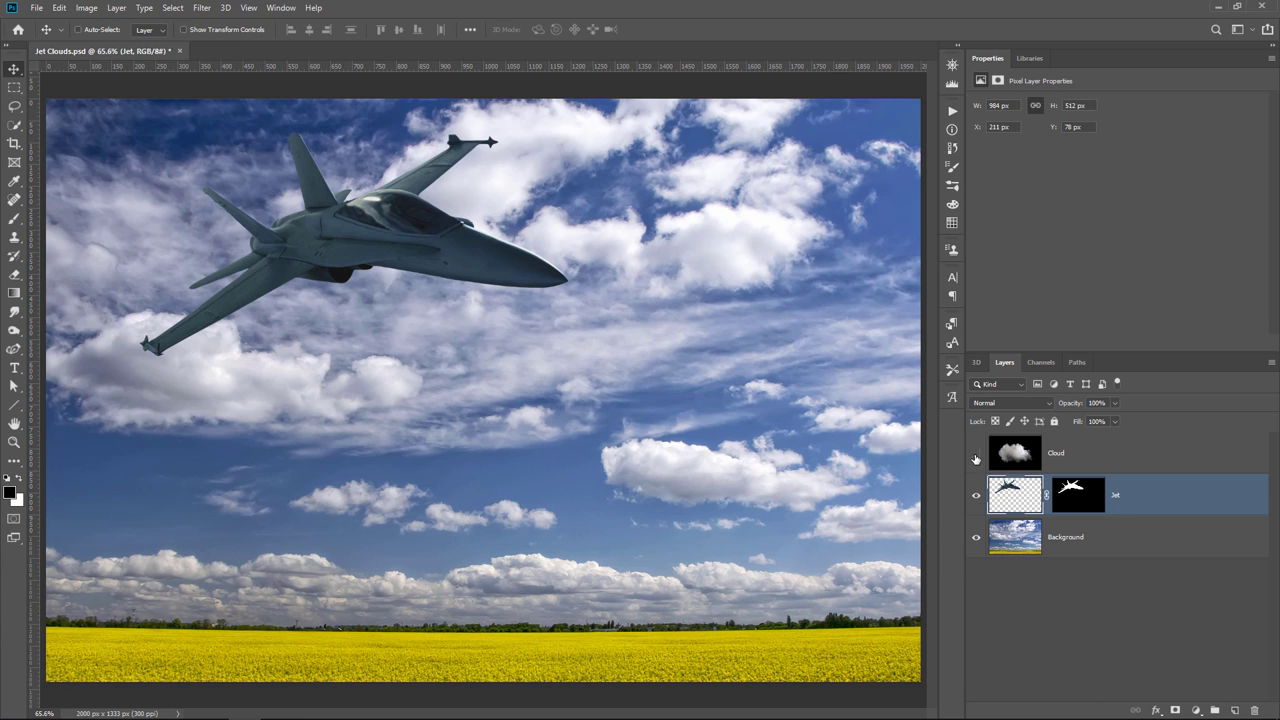
Leave the Cloud layer visible and the Jet layer hidden, showing white cloud on black
click(976, 458)
click(976, 458)
click(976, 497)
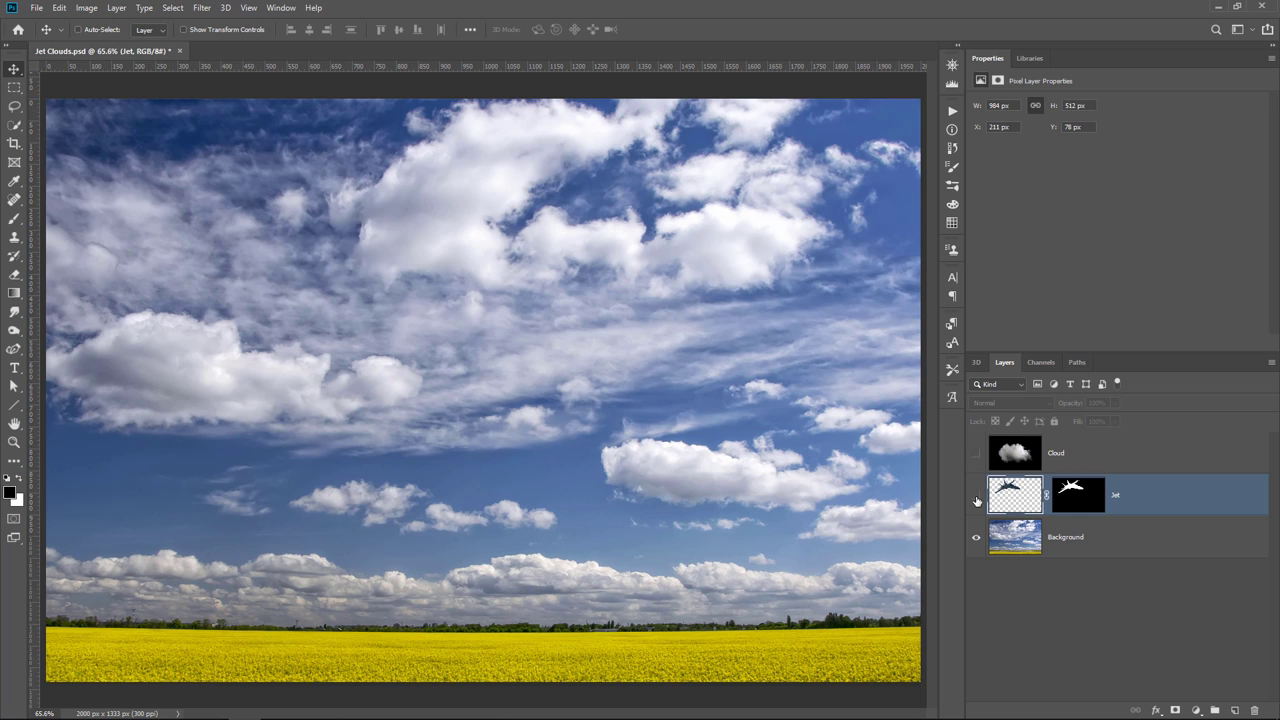
click(977, 457)
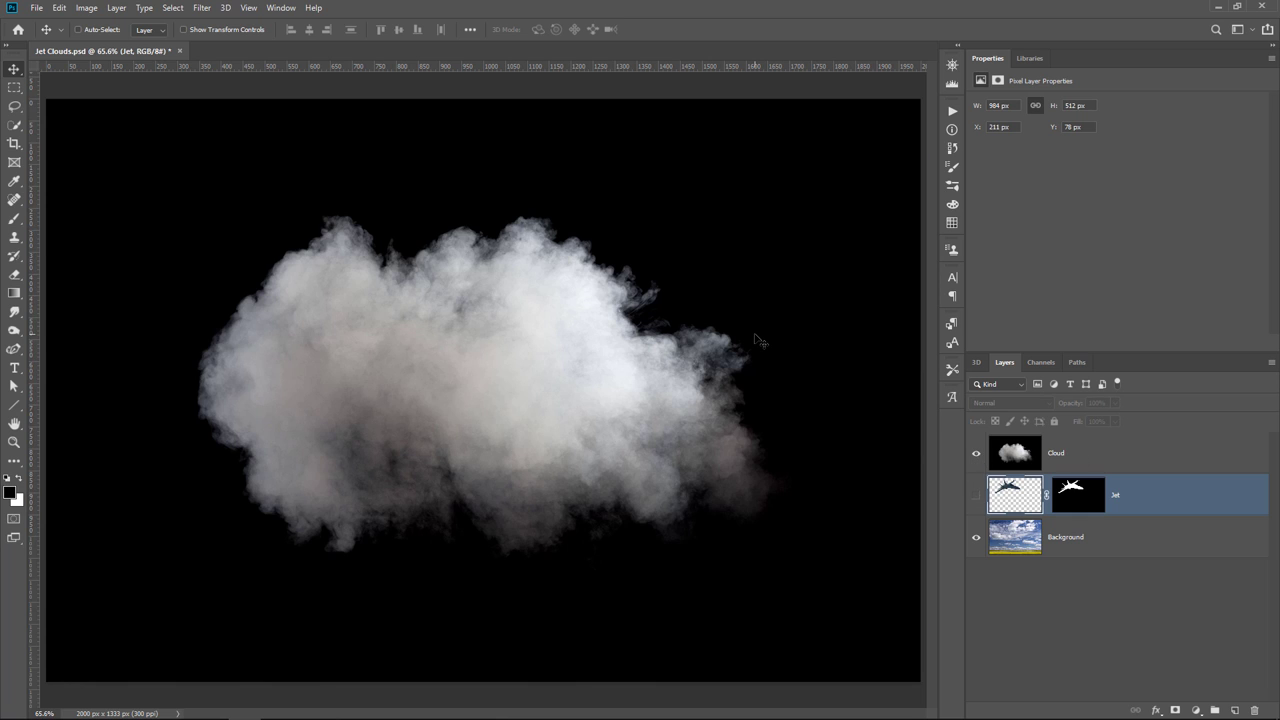
Turn the Jet layer back on and select the Cloud layer, comparing it on and off
click(976, 497)
click(1098, 458)
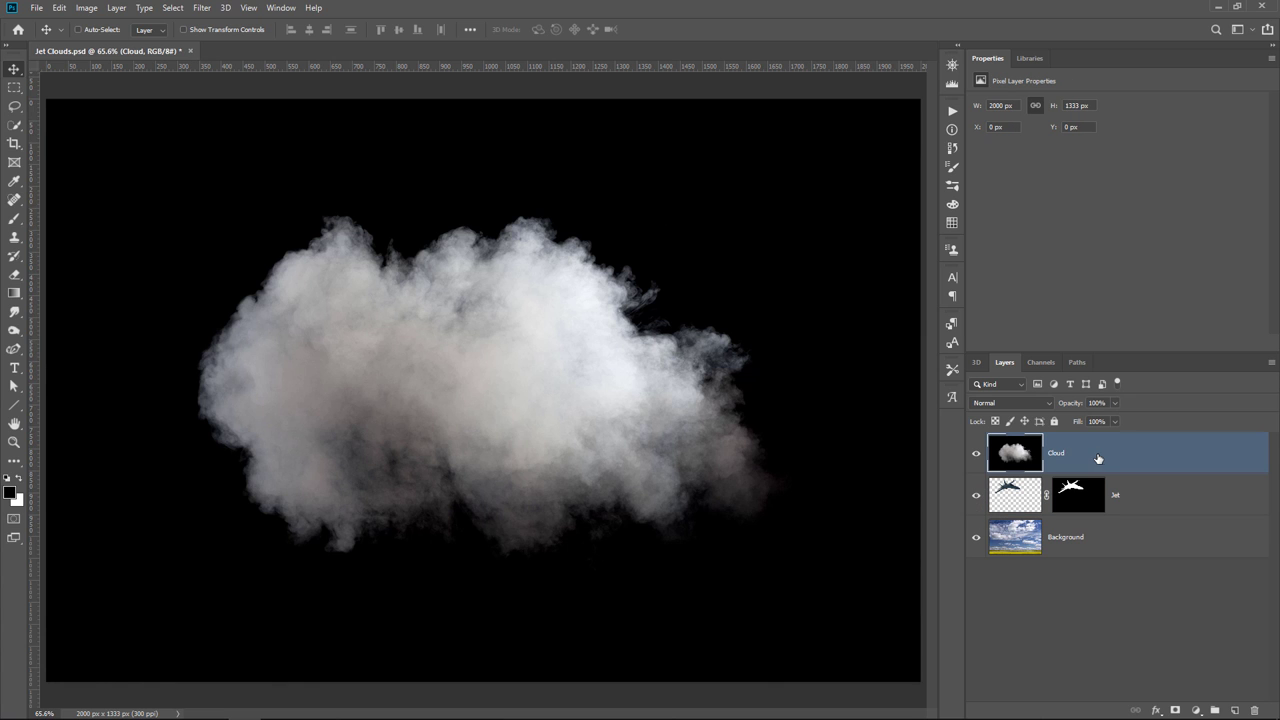
click(977, 456)
click(977, 456)
Set the Cloud layer to Screen blending and drag the smoke up-left over the jet
click(1017, 400)
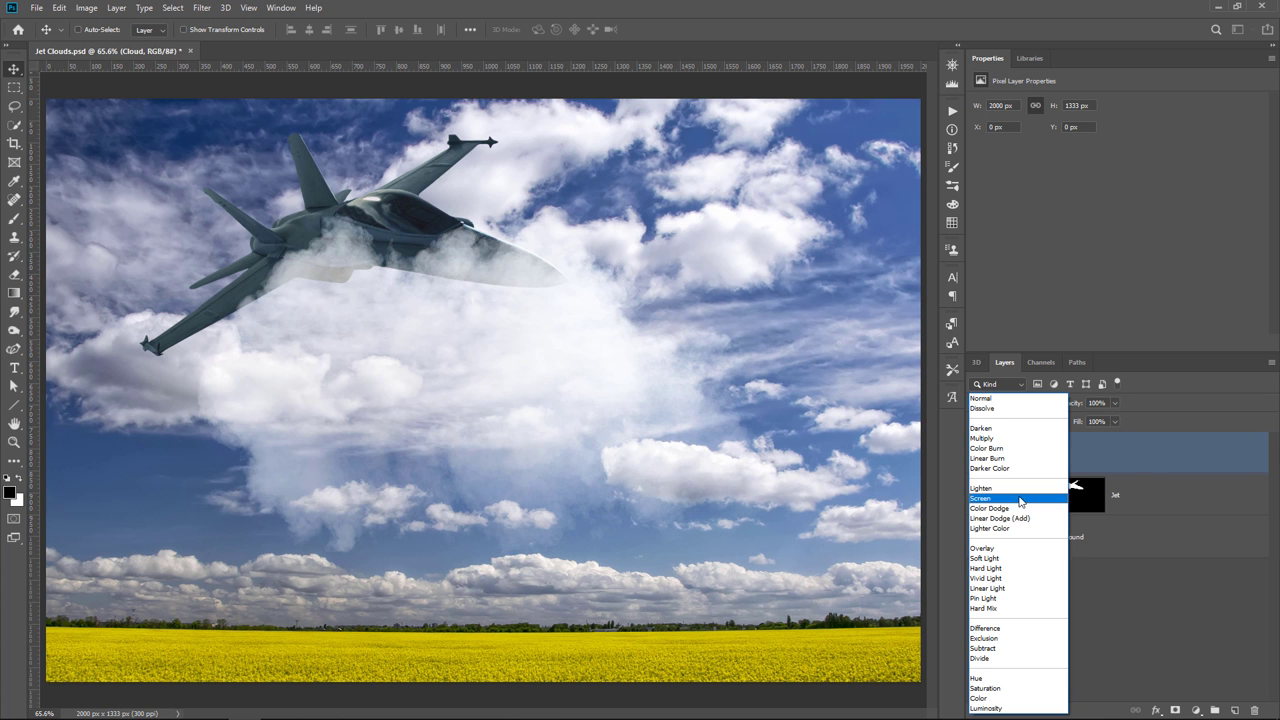
click(1019, 498)
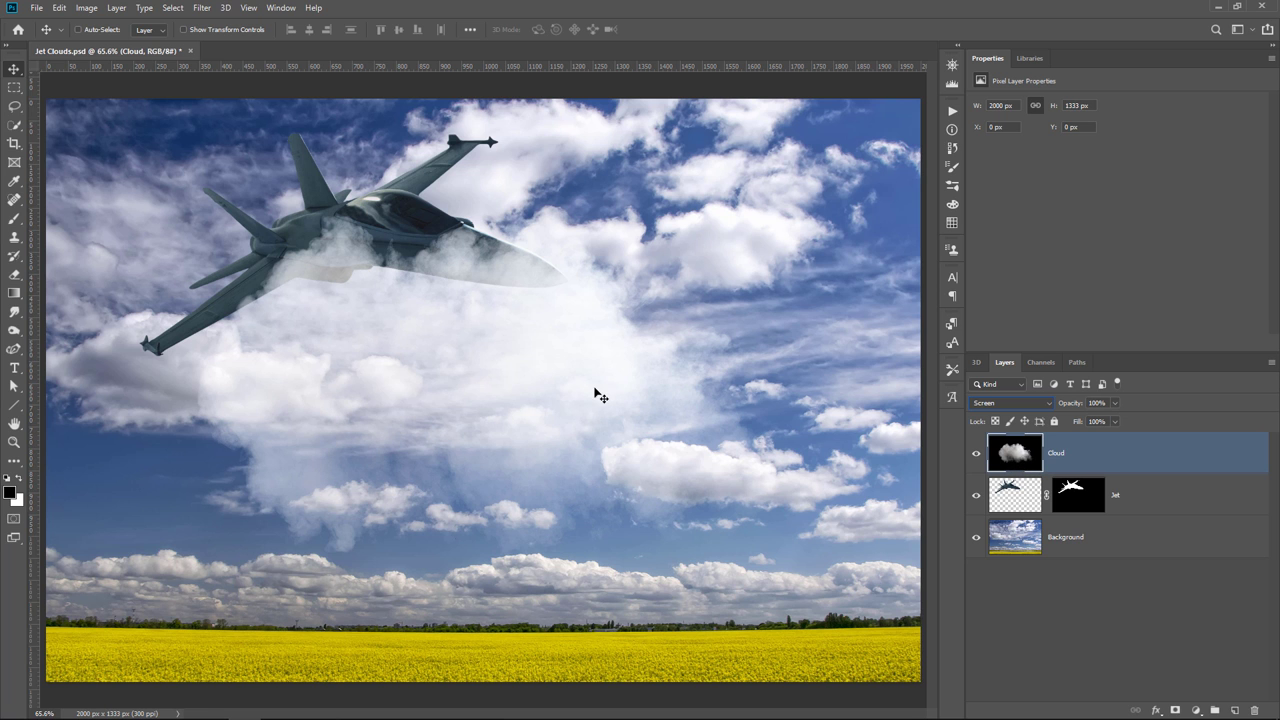
drag(609, 391, 620, 326)
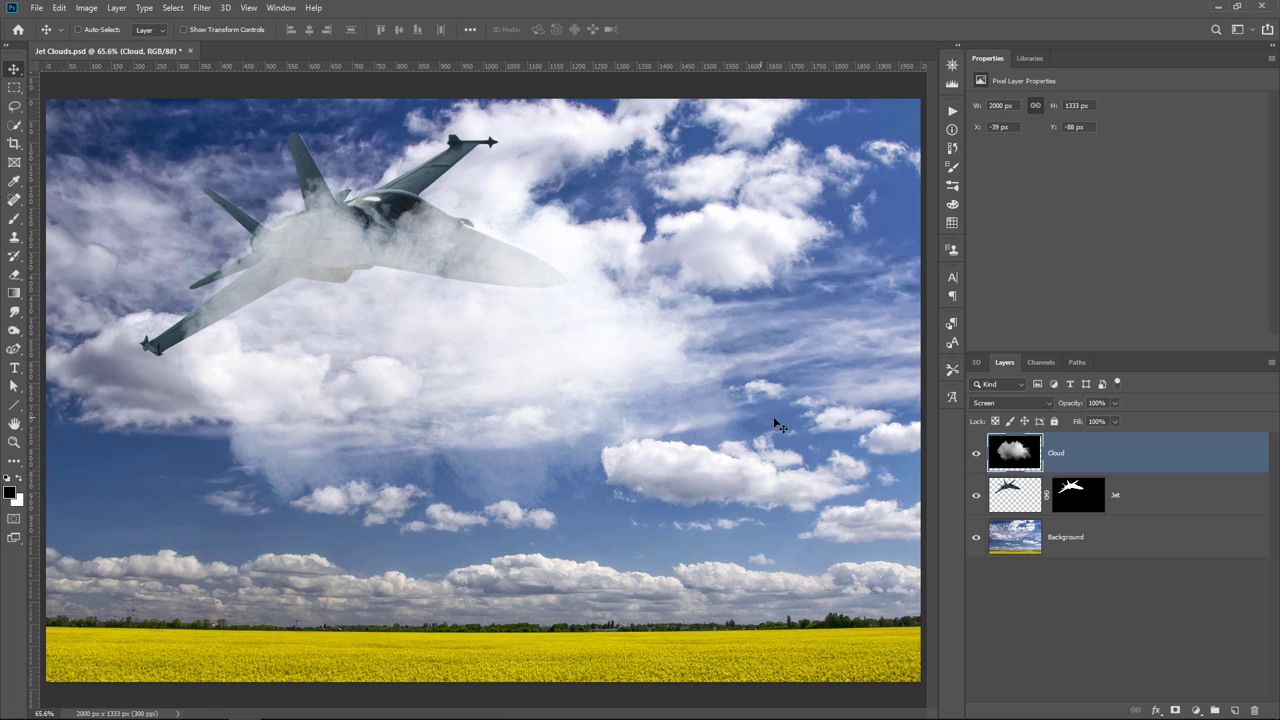
Hide the Cloud layer and compare the Jet layer on and off over the sky
click(977, 454)
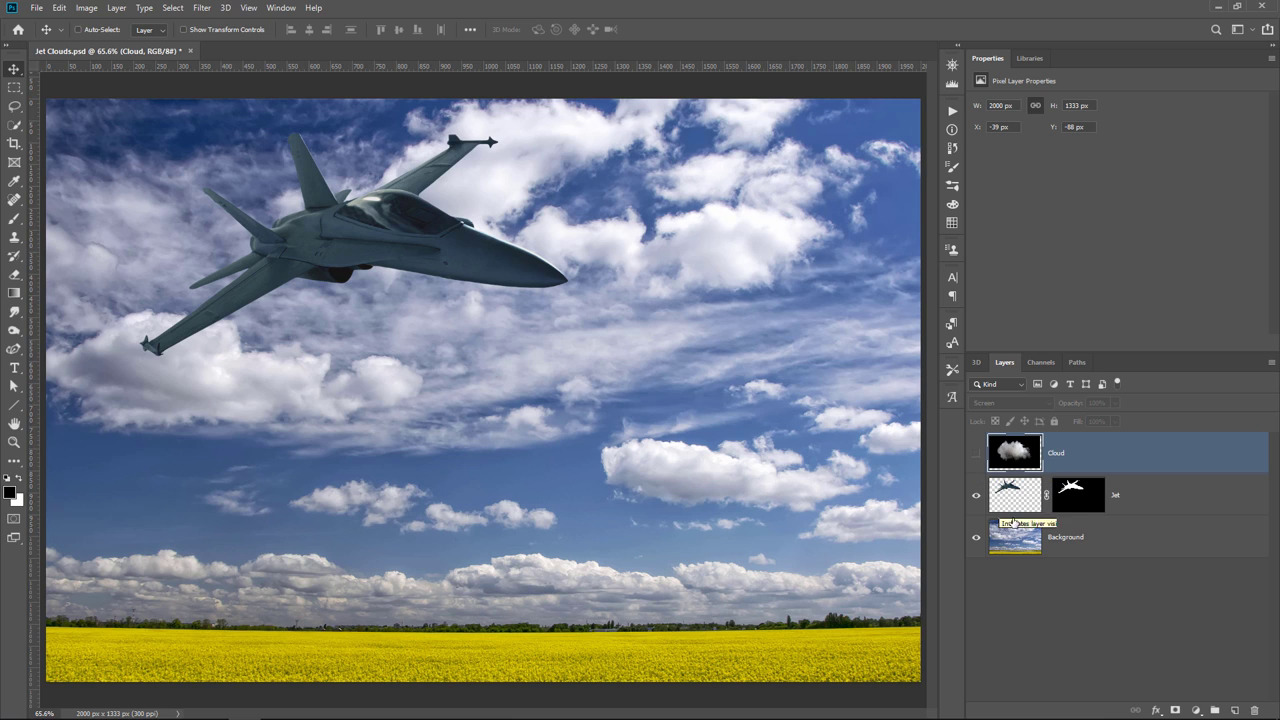
click(977, 498)
click(977, 498)
click(976, 499)
click(976, 499)
Try scaling the jet with Free Transform, cancel to keep its original size, then hide it
click(1177, 505)
key(ctrl+t)
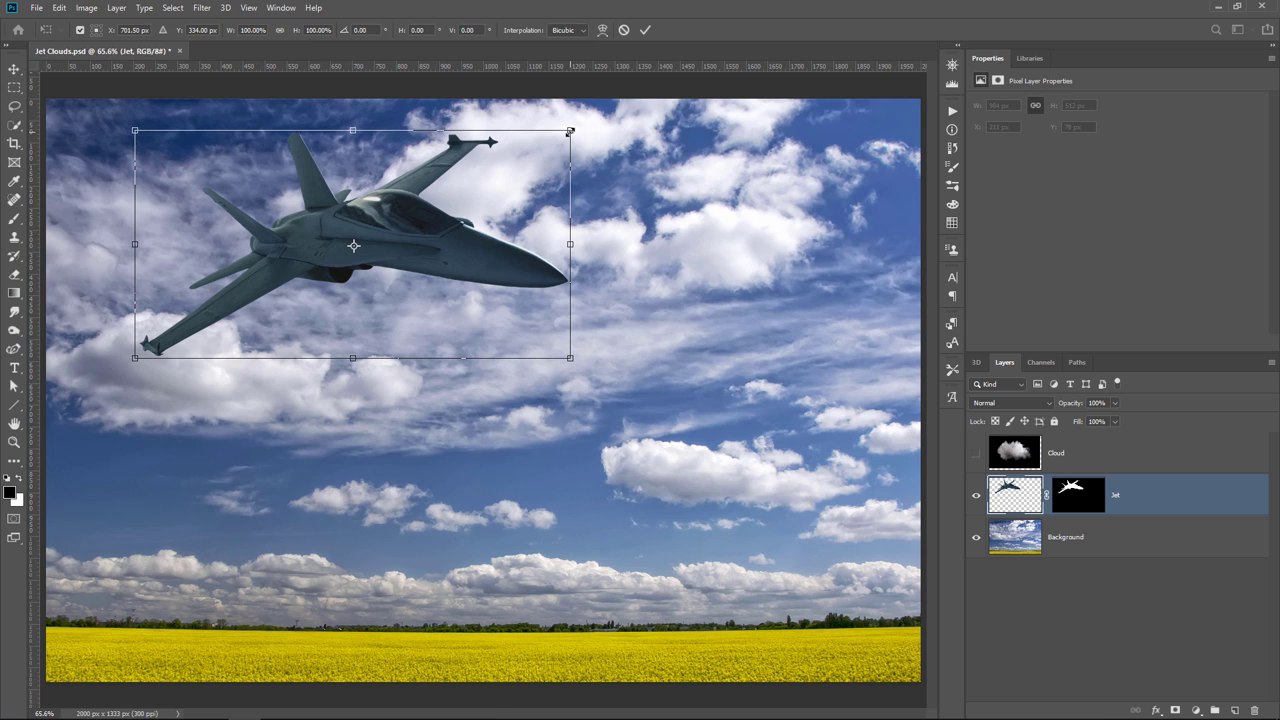
drag(569, 131, 394, 207)
key(Escape)
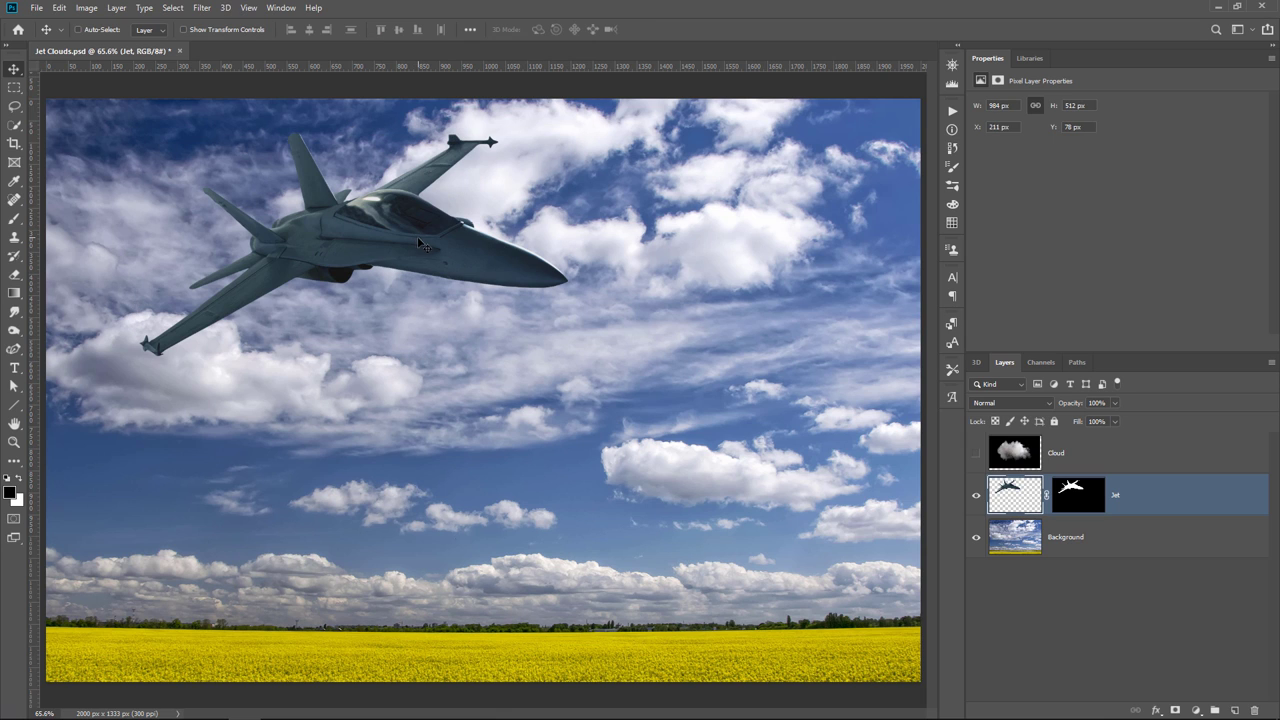
click(976, 498)
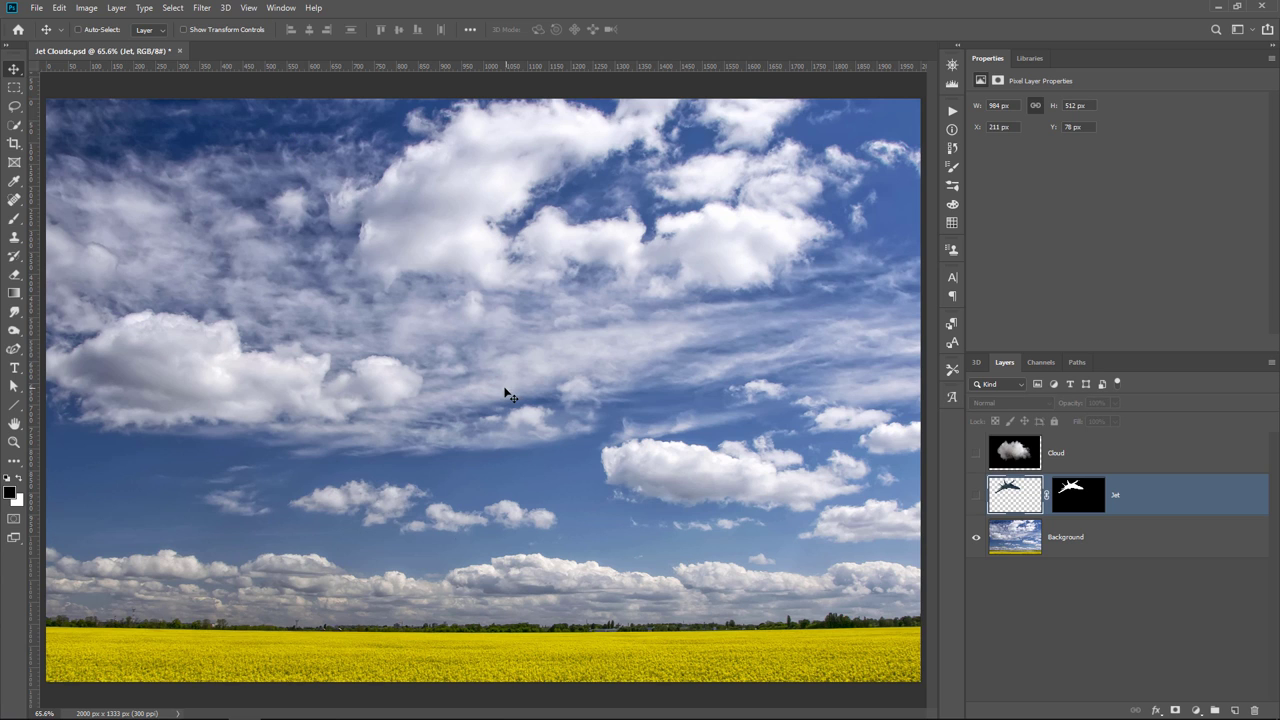
Select the Background layer, keep the Jet layer hidden, and drag two Blend If sliders
click(1020, 548)
click(979, 496)
click(979, 496)
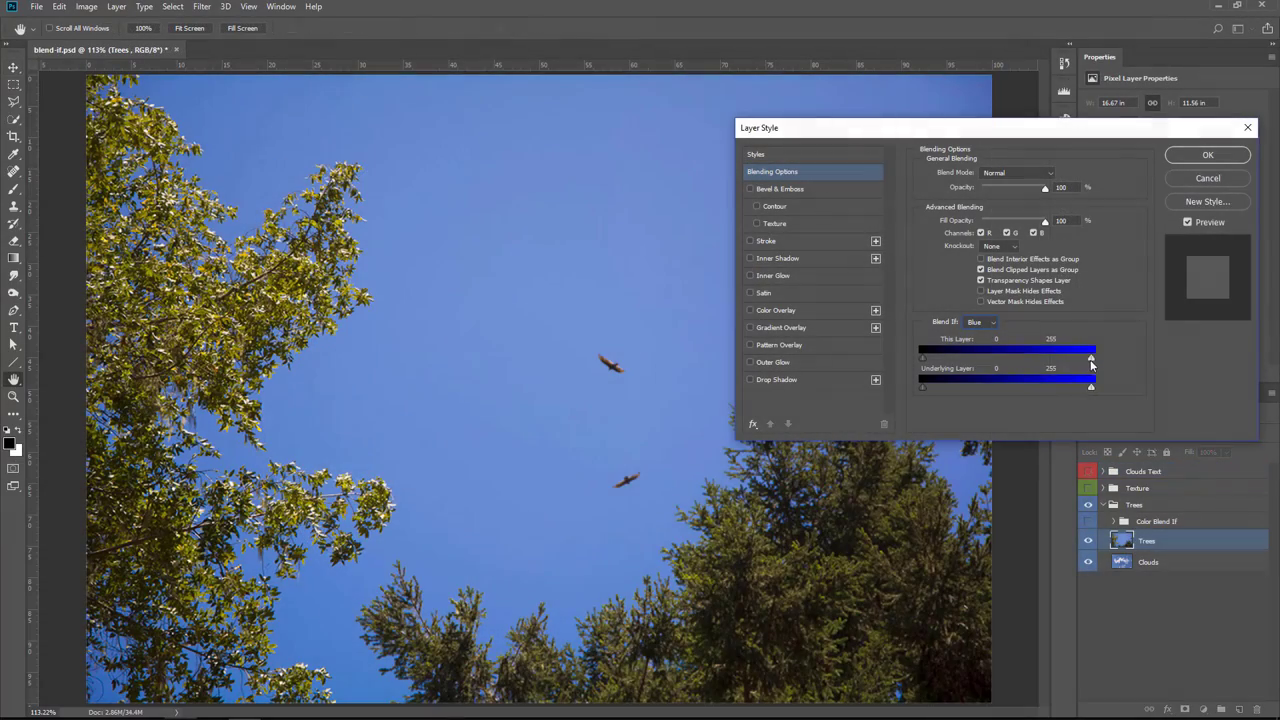
drag(1094, 360, 1041, 358)
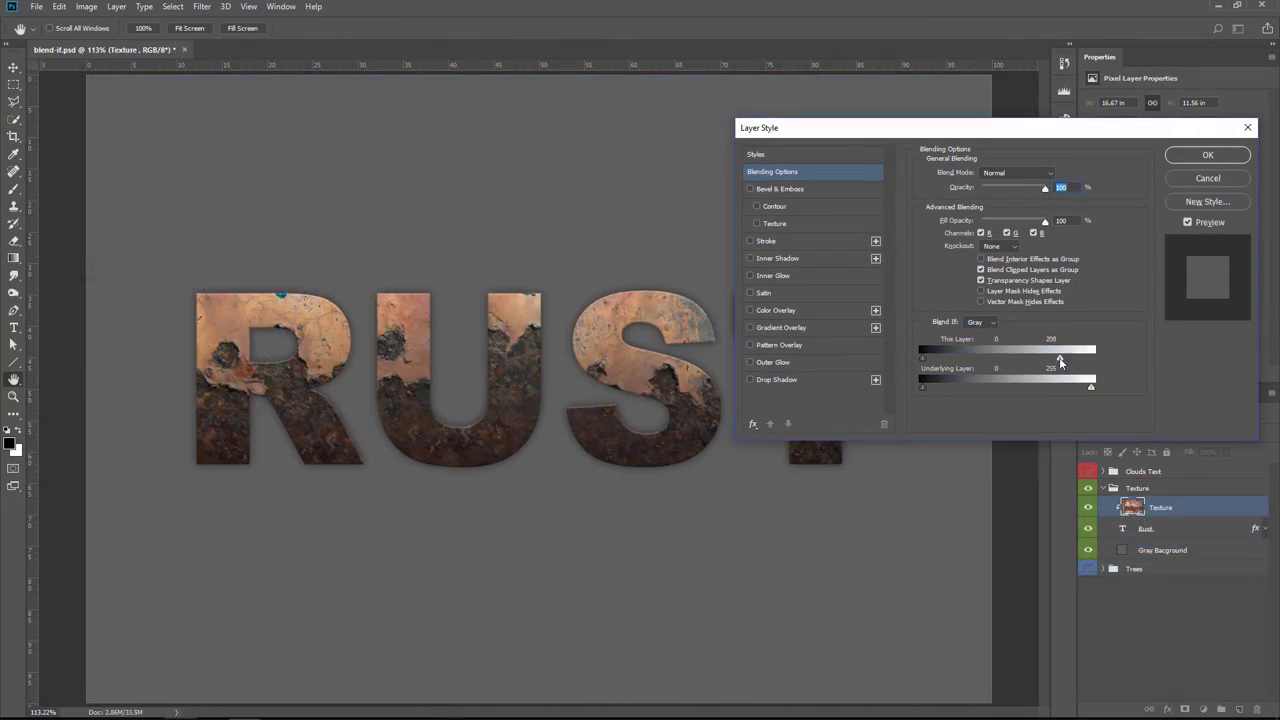
drag(1054, 360, 995, 358)
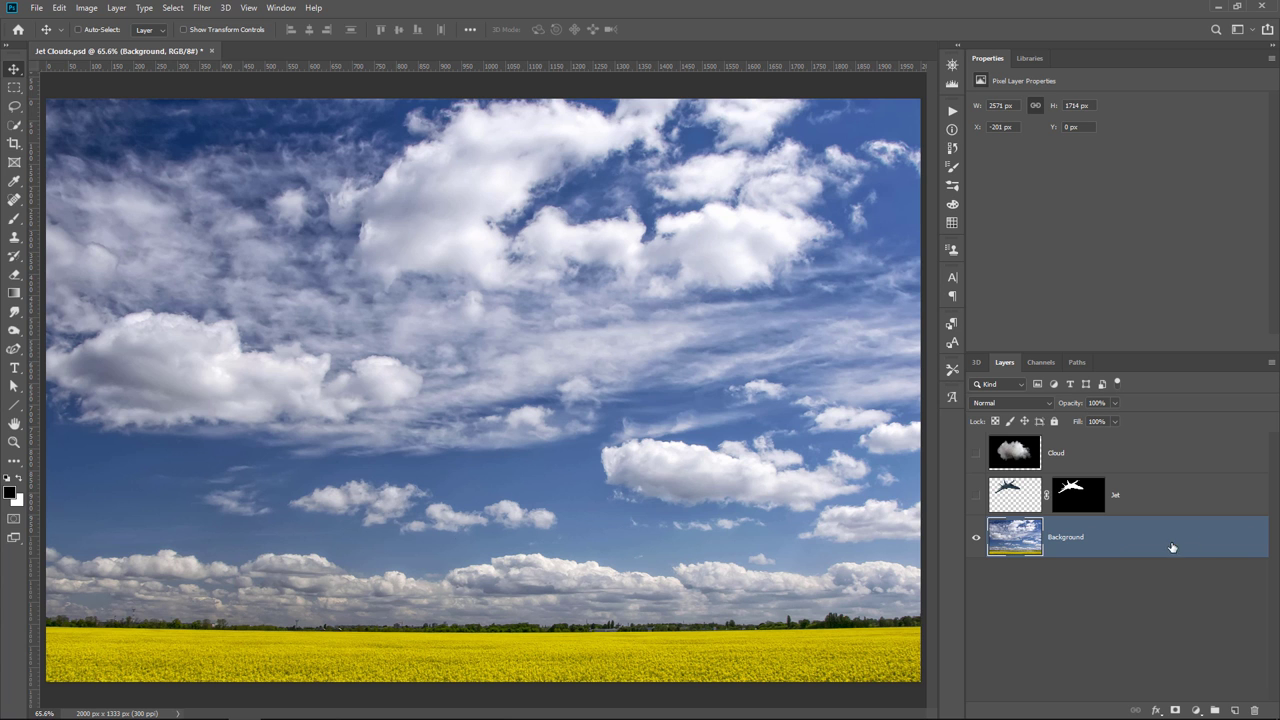
Open Blending Options in Layer Style for the Background layer
double_click(1150, 540)
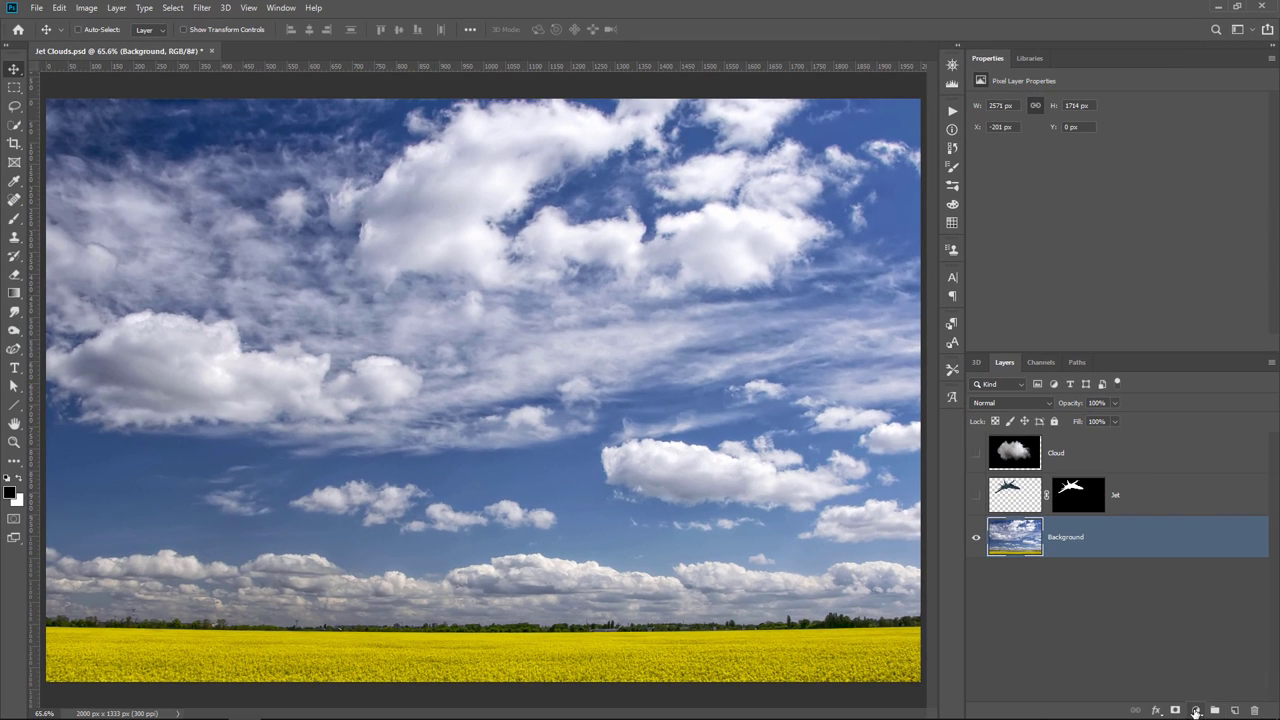
Add a trial Black & White adjustment layer, then delete it to restore full colour
click(1196, 709)
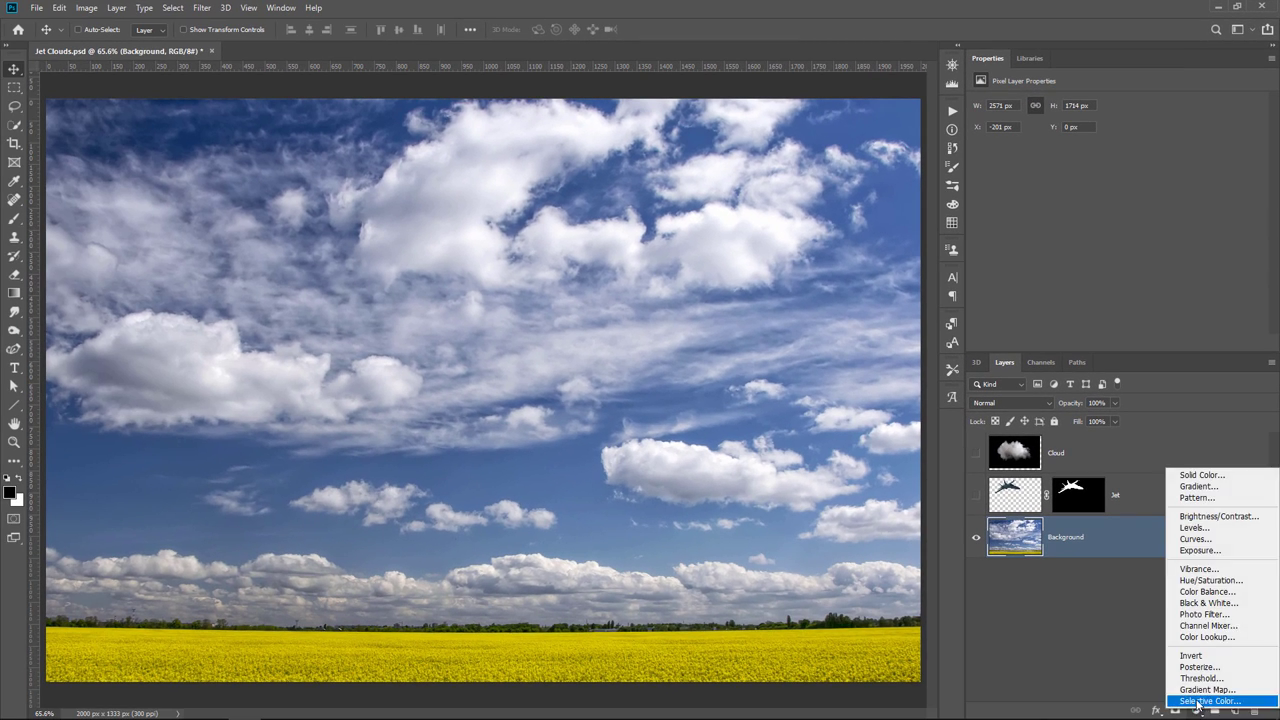
click(1204, 604)
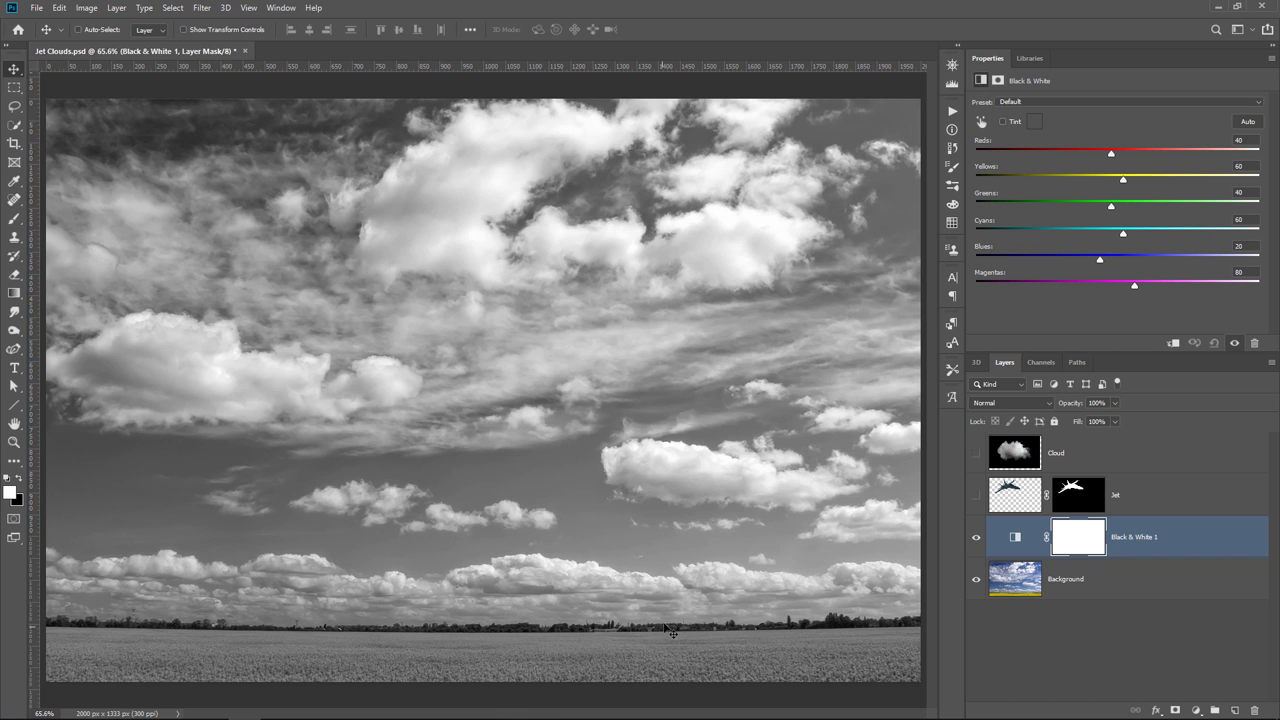
drag(1019, 546, 1254, 710)
double_click(1140, 537)
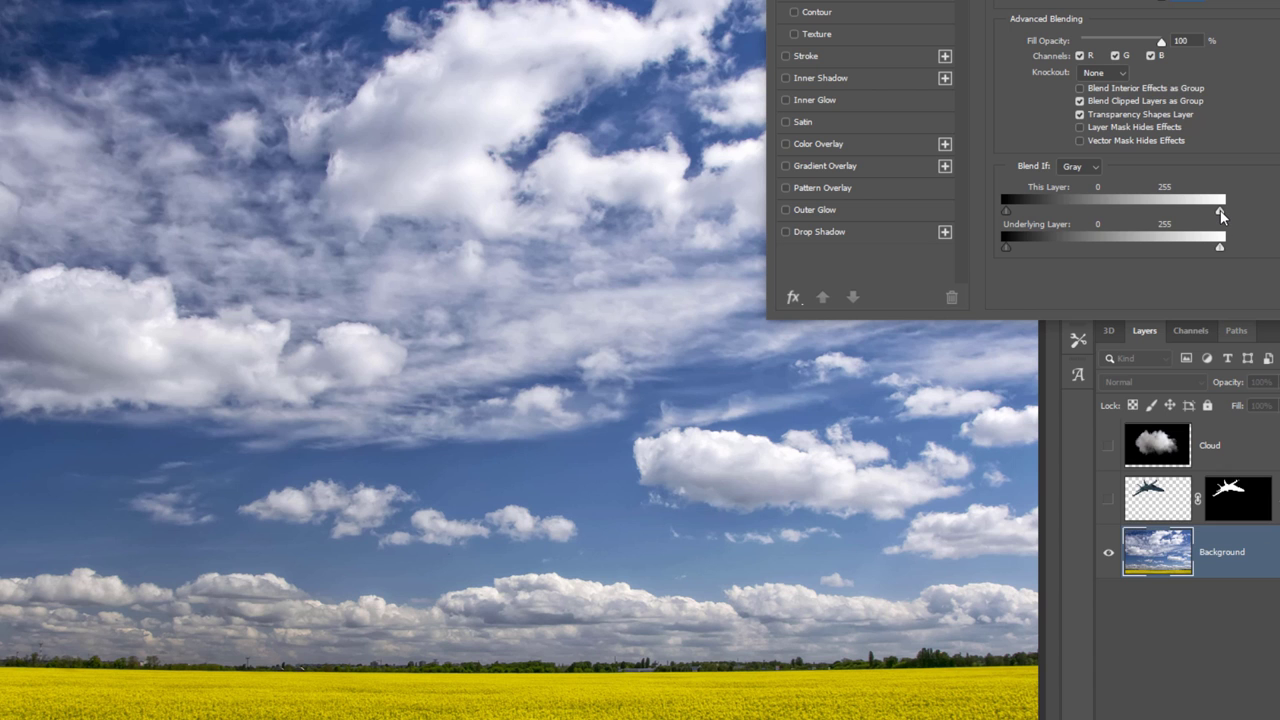
drag(1220, 210, 1125, 222)
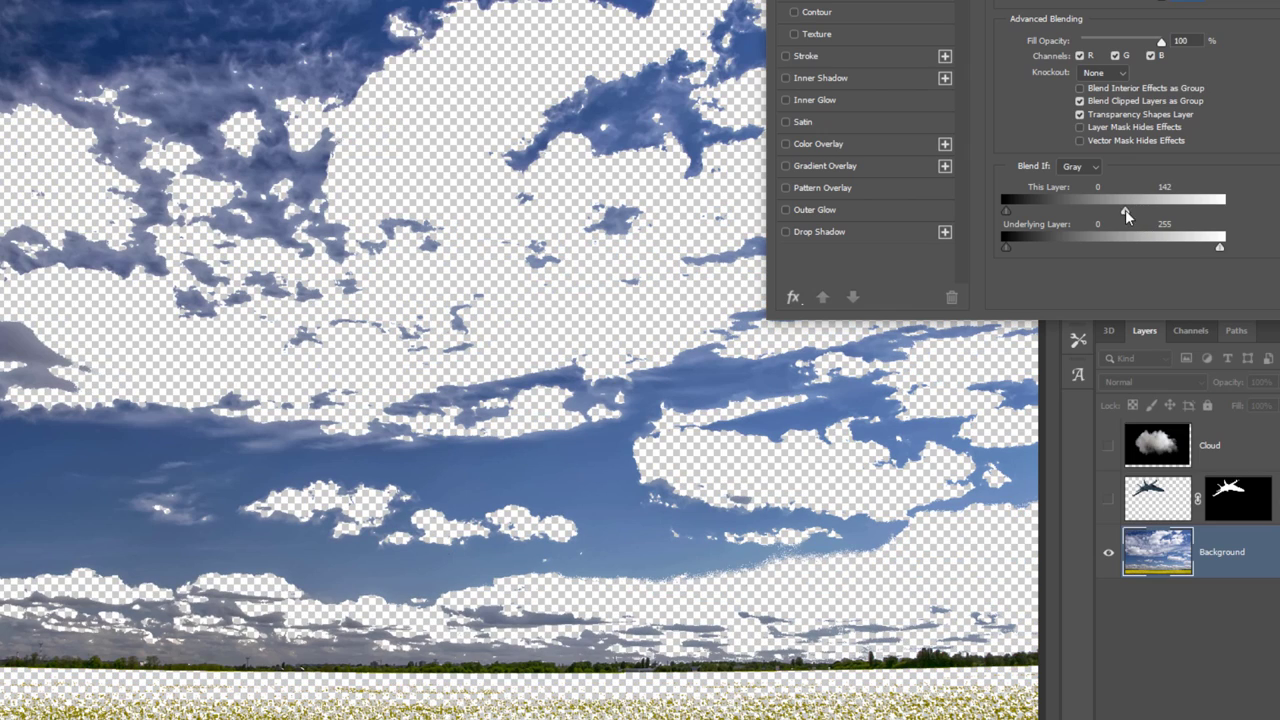
drag(1125, 213, 1220, 213)
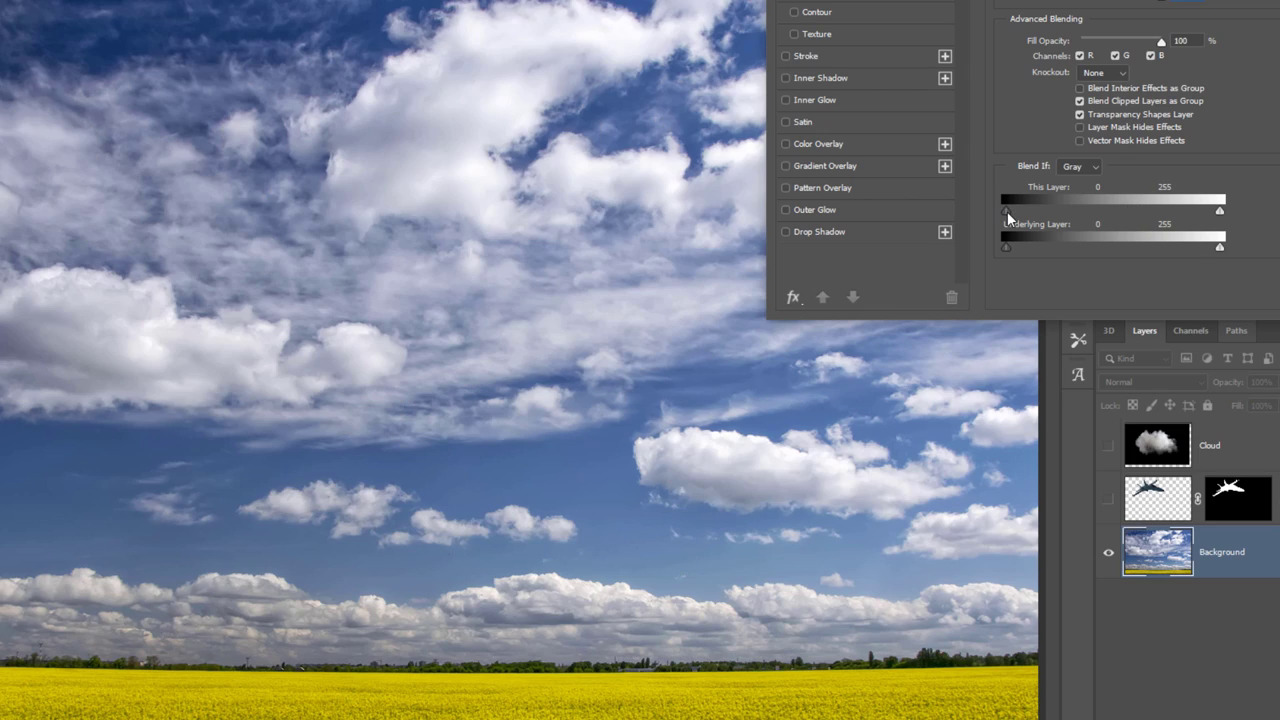
drag(1006, 210, 1126, 213)
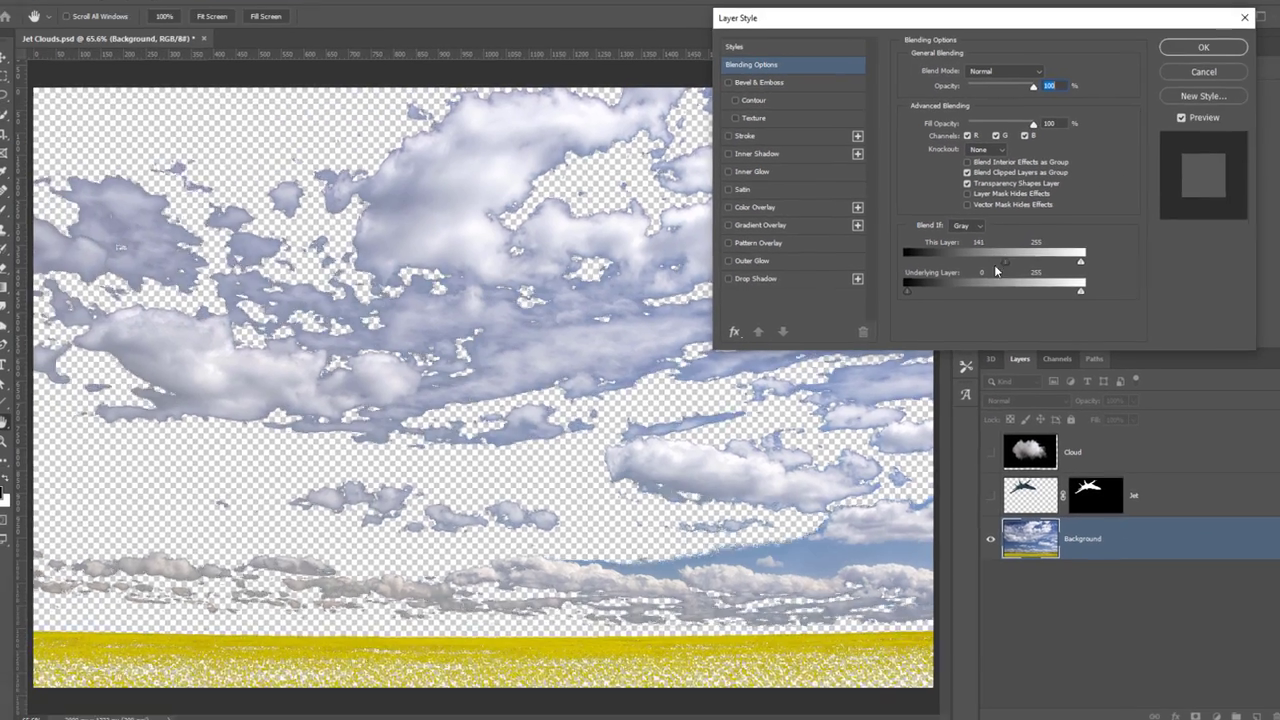
drag(995, 270, 900, 254)
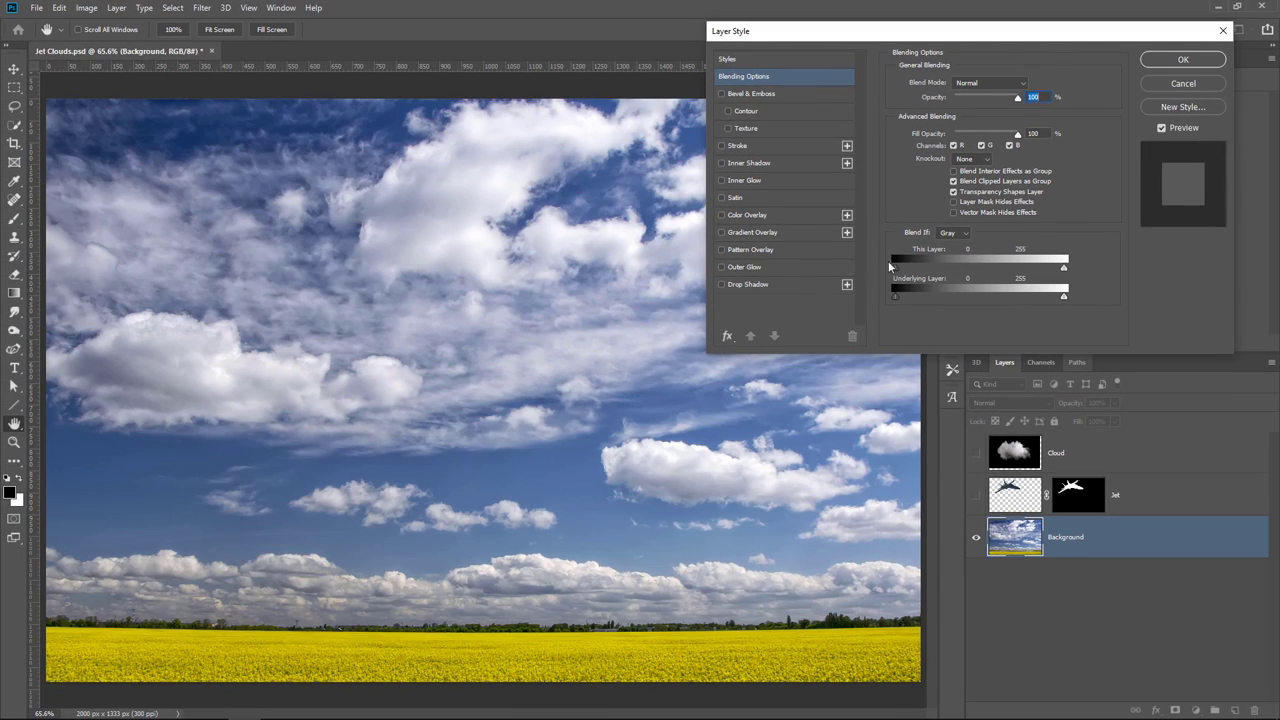
click(1184, 84)
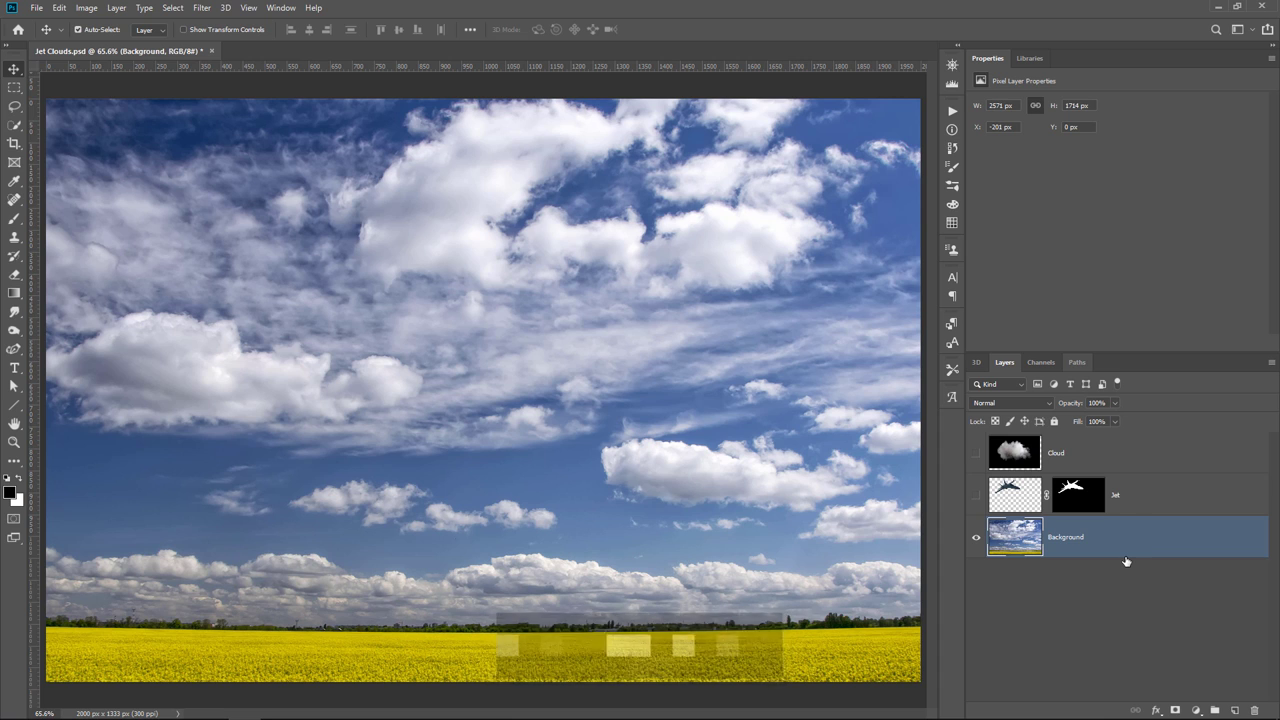
key(ctrl+j)
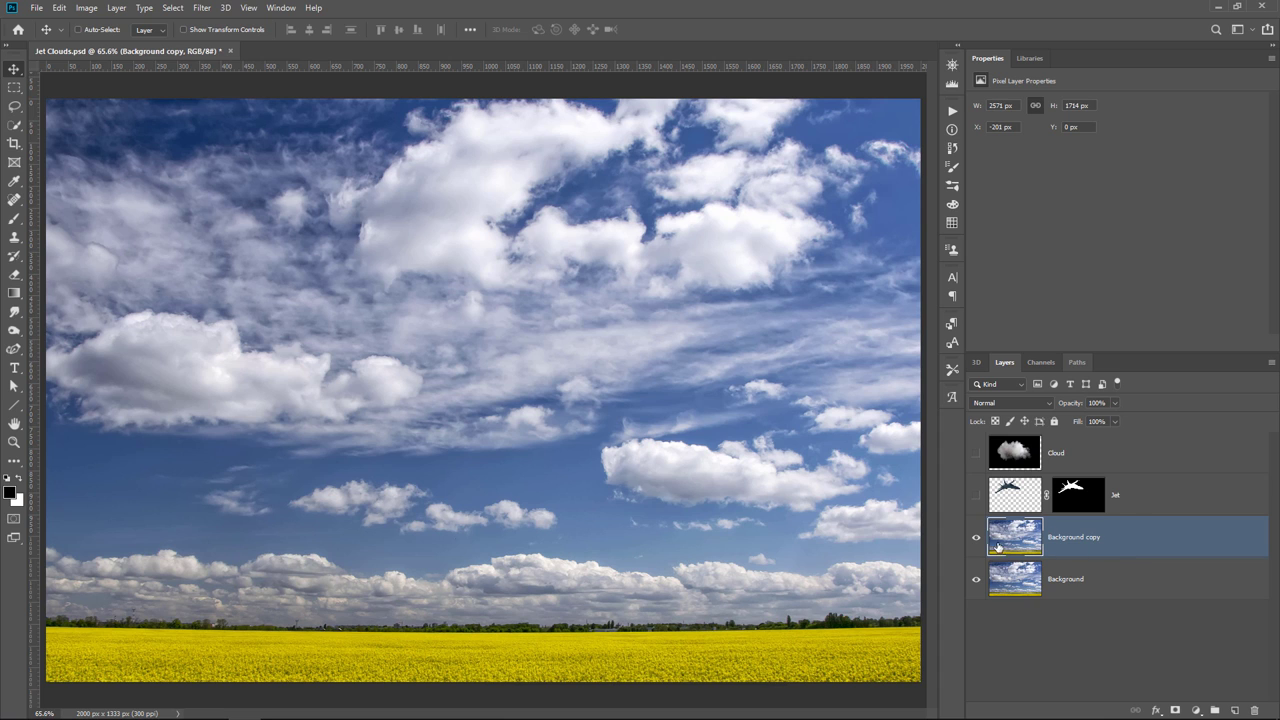
drag(1015, 555, 1020, 488)
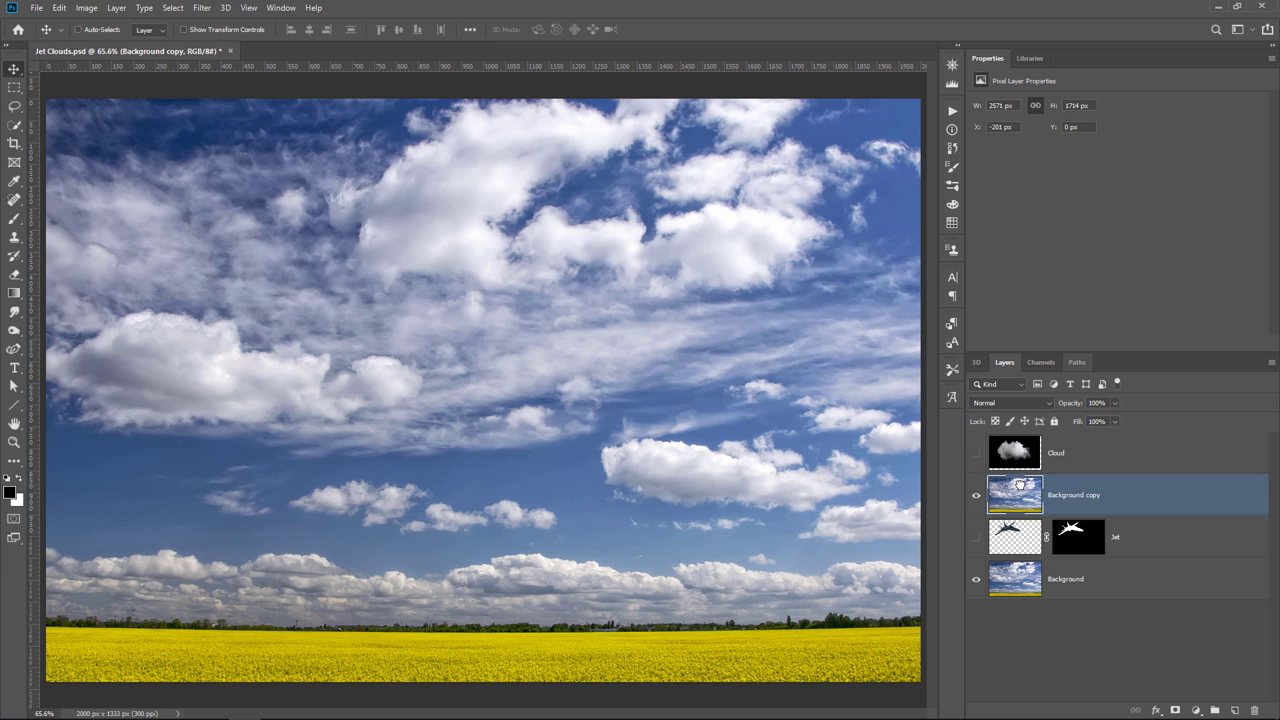
click(976, 540)
click(977, 495)
click(976, 496)
click(976, 496)
click(976, 496)
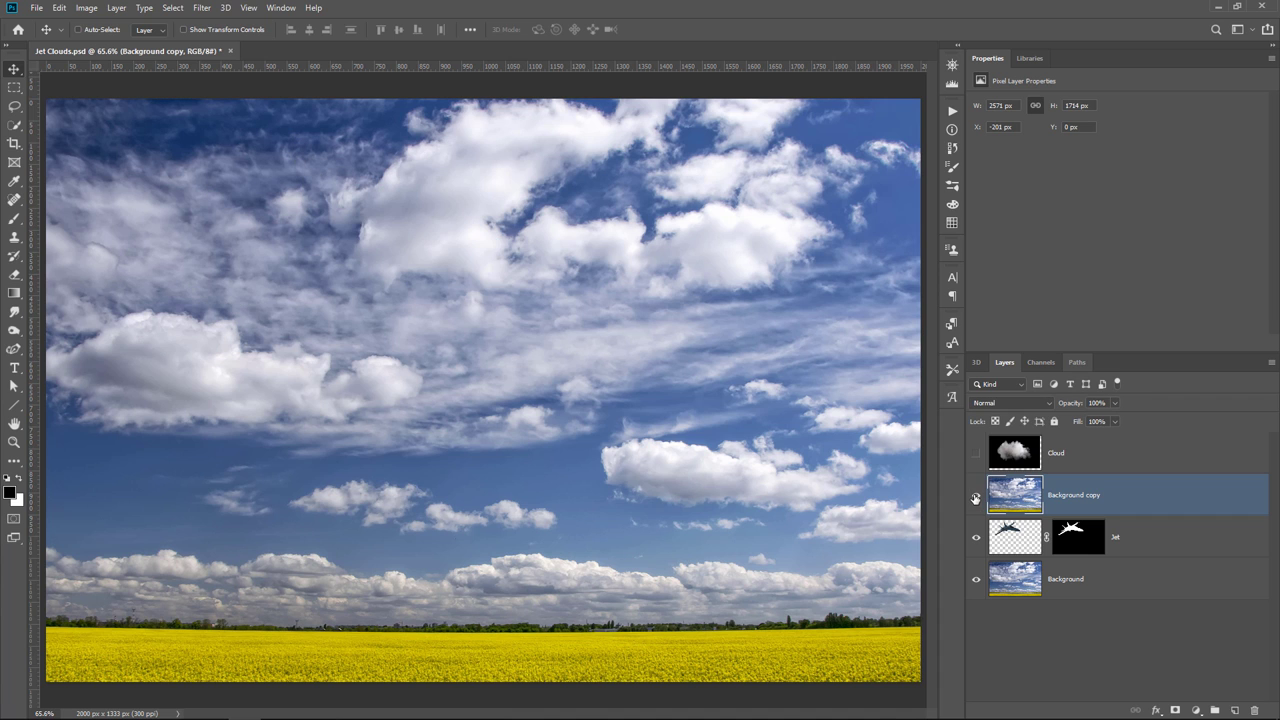
Split the Background copy's This Layer shadow slider to 114/181 so clouds fade over the jet
double_click(1228, 508)
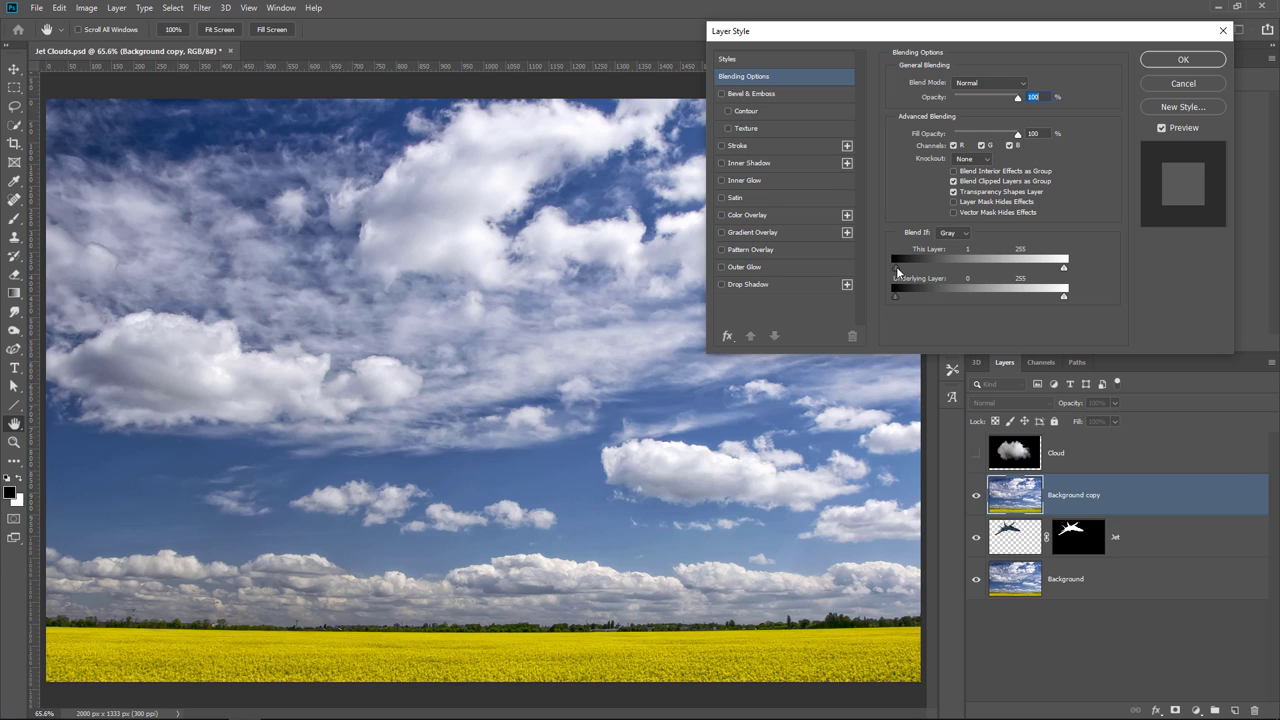
drag(907, 271, 1030, 285)
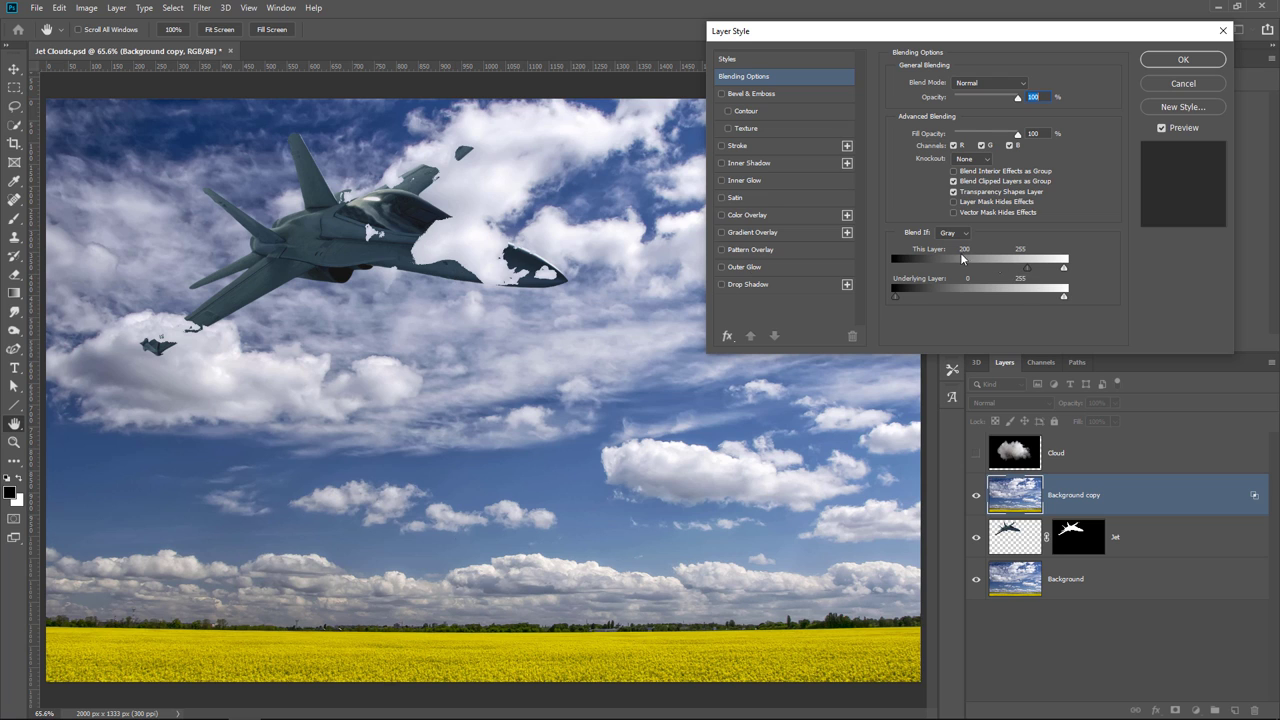
key(alt)
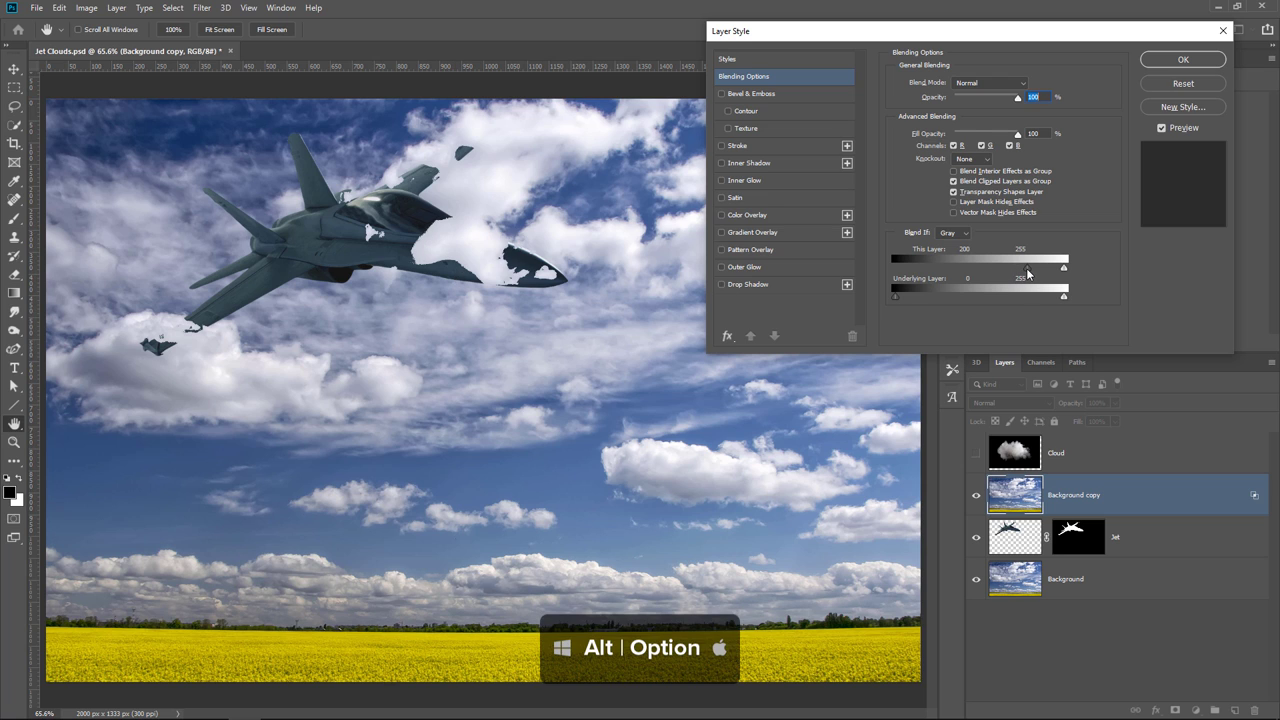
mouse_move(1027, 274)
mouse_down()
mouse_move(968, 272)
mouse_move(1017, 275)
mouse_up()
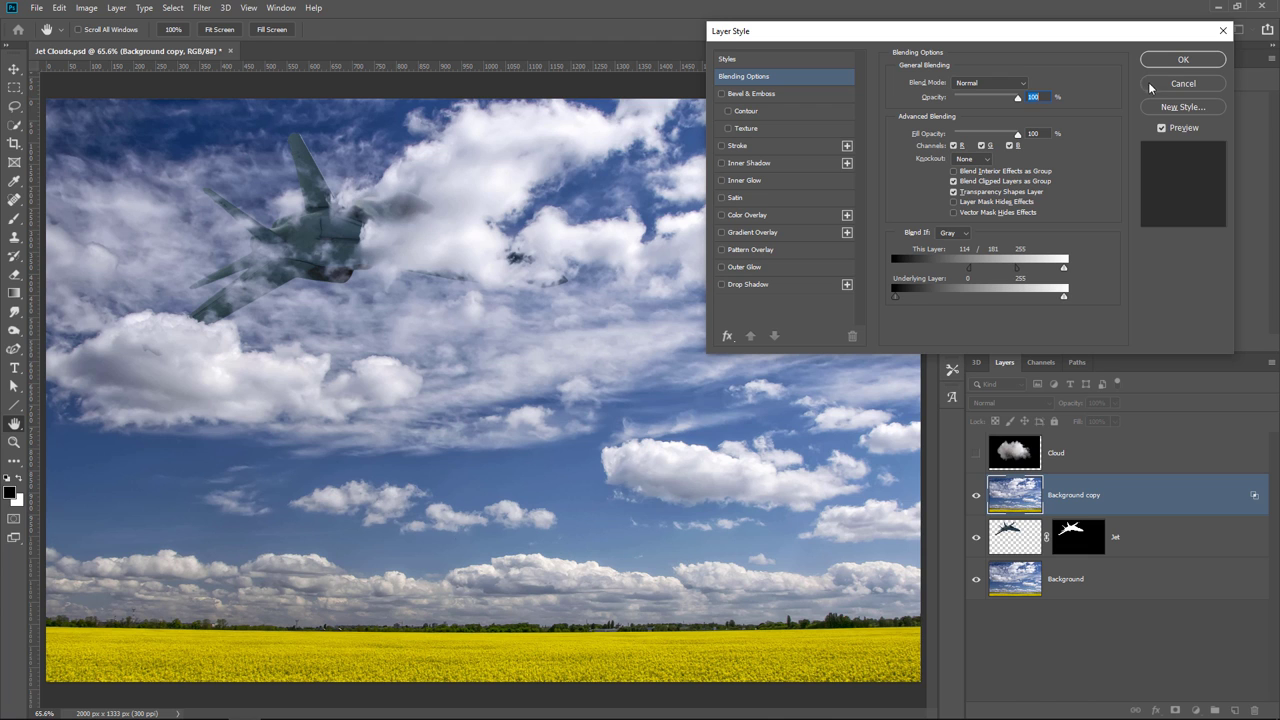
Confirm the blending and drag the Jet layer up into the thick upper-middle clouds
click(1181, 60)
key(v)
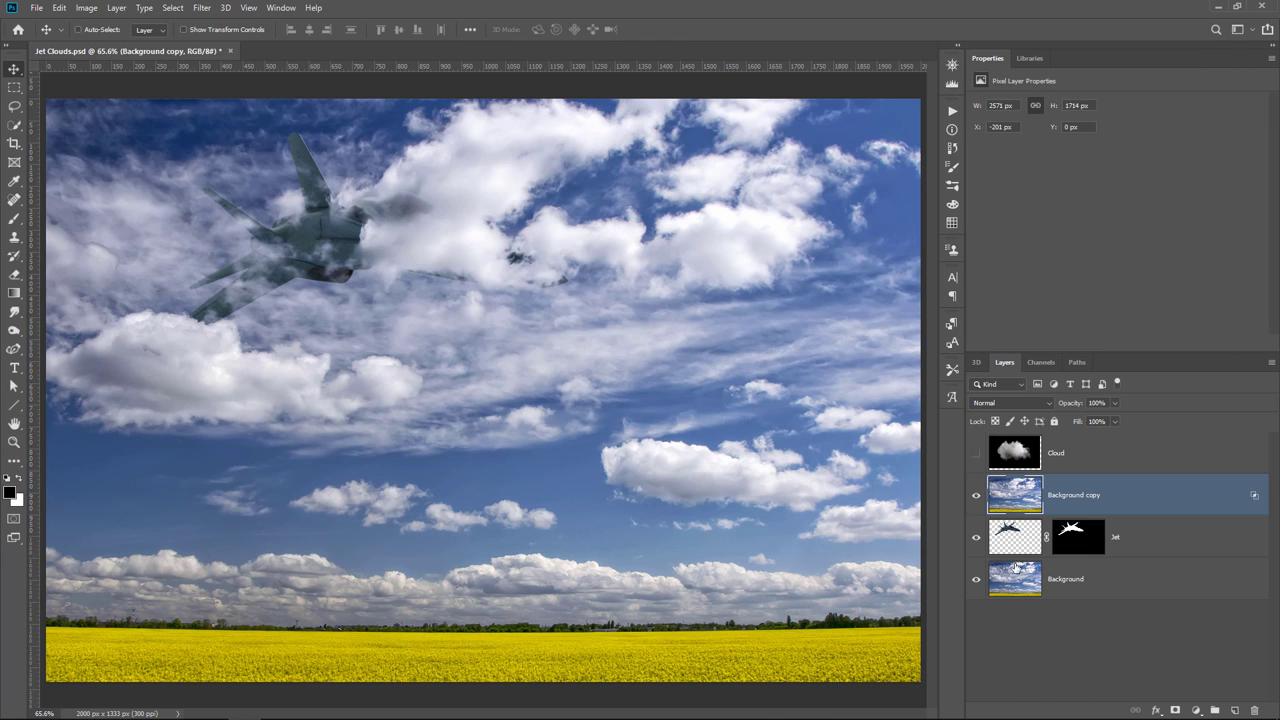
click(1016, 540)
drag(332, 250, 410, 165)
Check the cloud blend by toggling the Background and Background copy layers off and on
key(h)
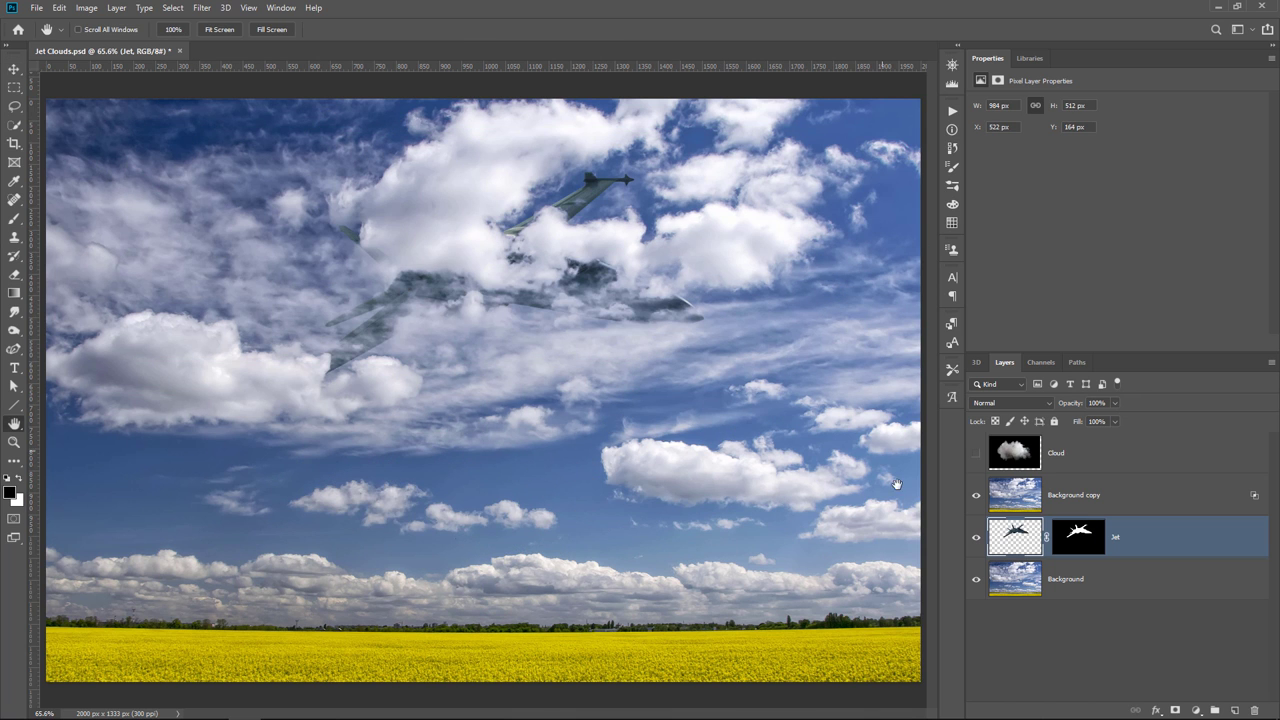
click(978, 582)
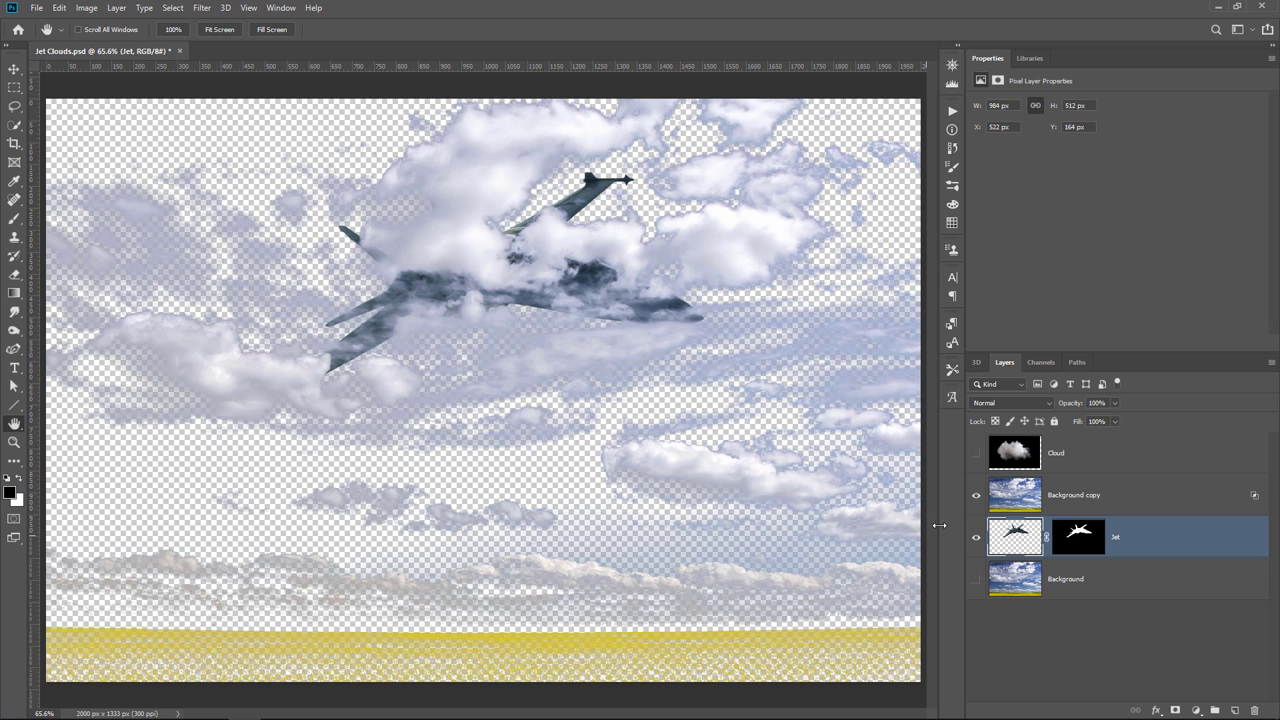
click(977, 495)
click(977, 495)
click(977, 495)
click(977, 495)
click(976, 582)
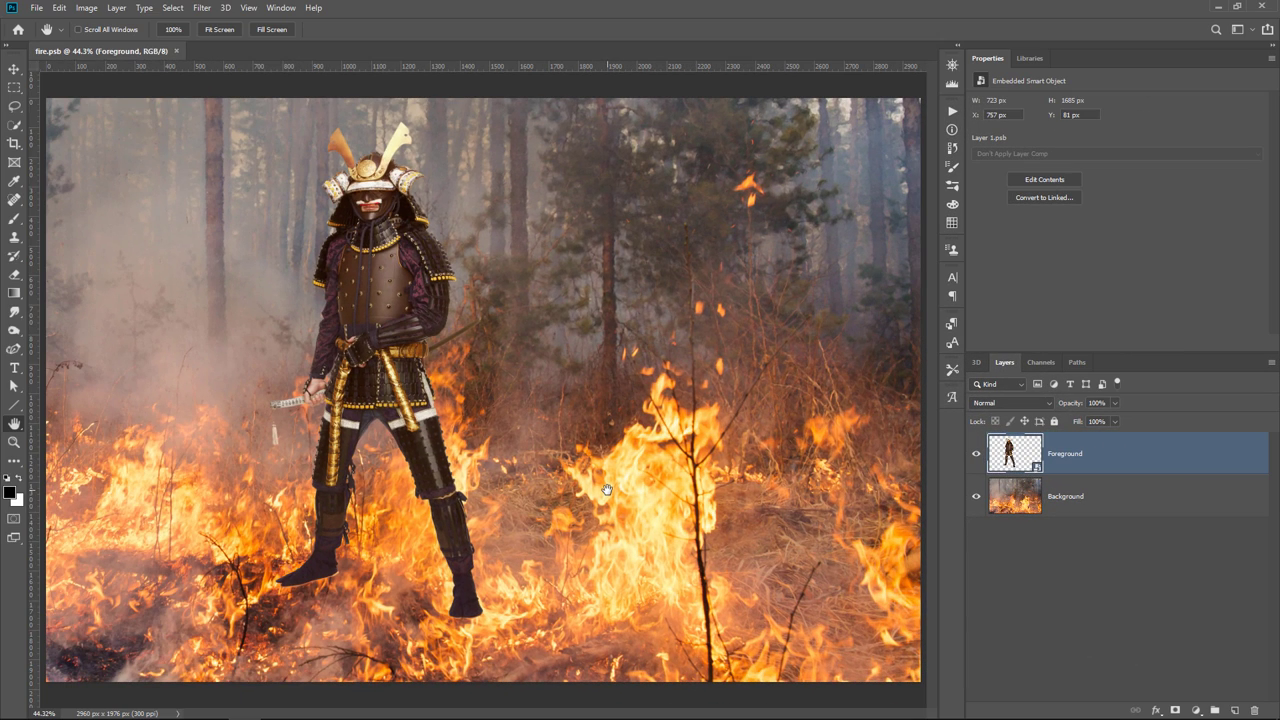
Duplicate the burning-forest Background with Ctrl+J and move the copy above the samurai Foreground
click(976, 457)
click(976, 457)
click(1027, 504)
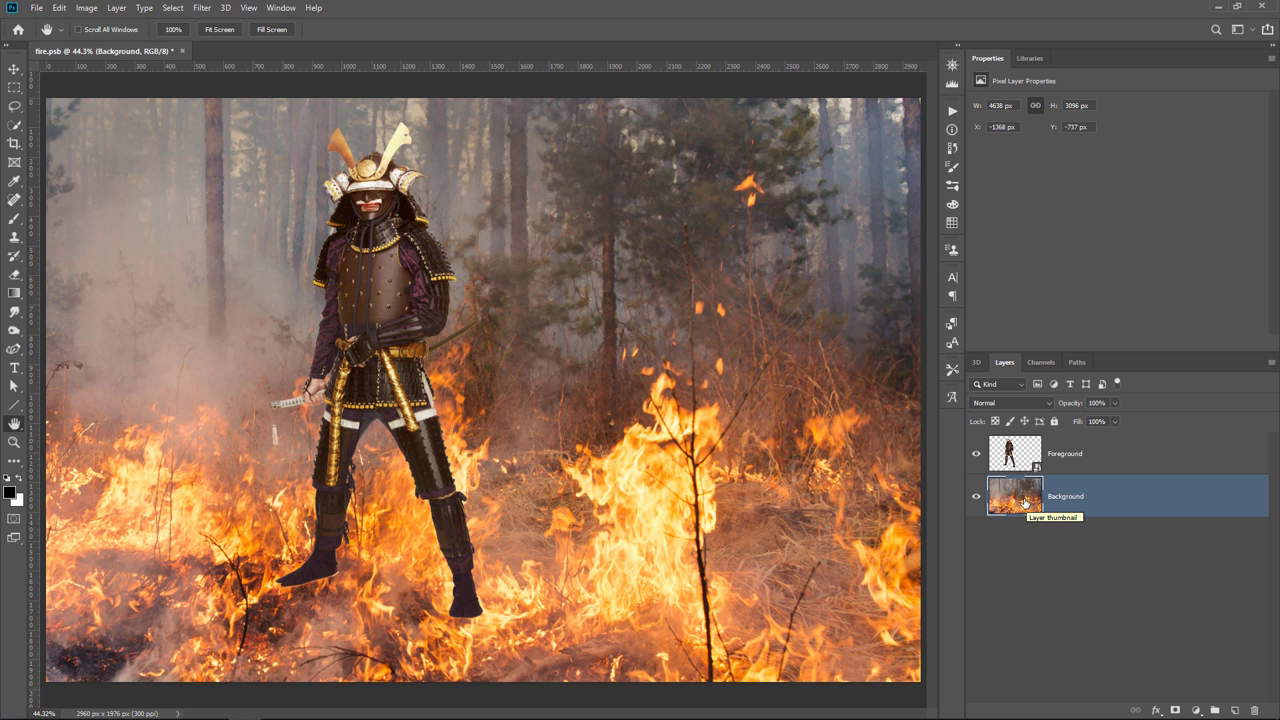
key(ctrl+j)
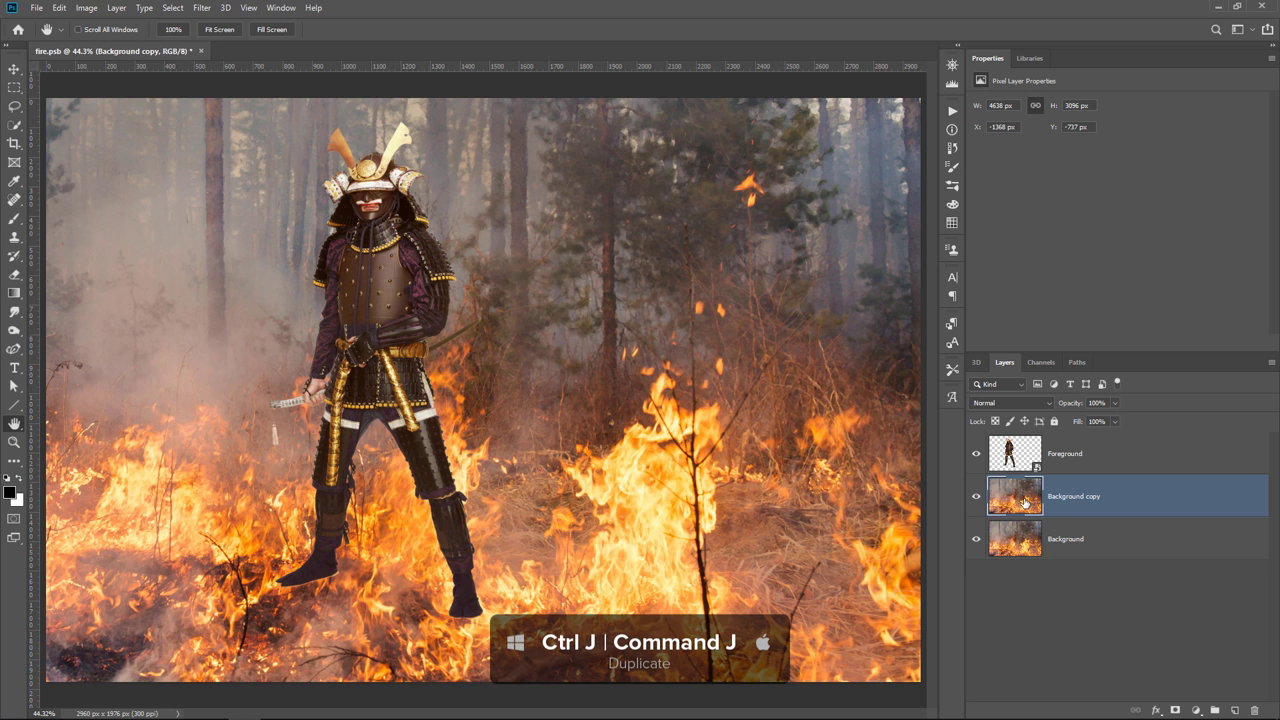
drag(1017, 503, 1017, 449)
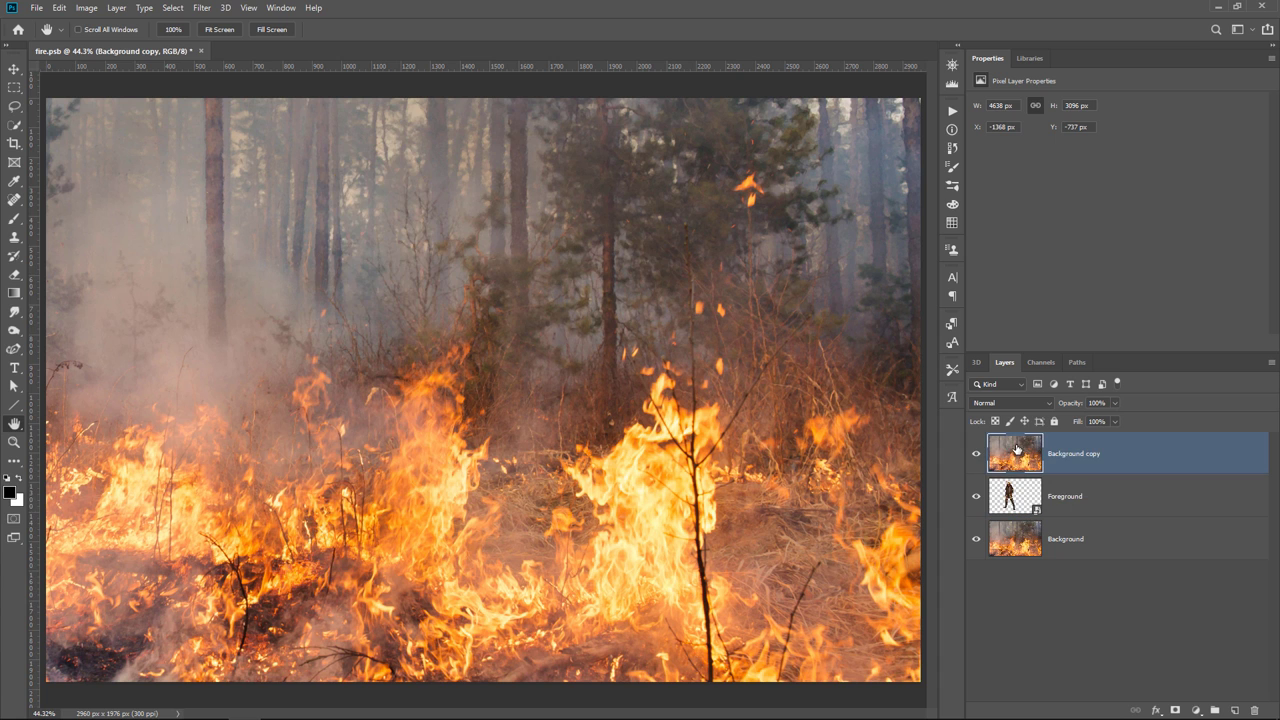
Blend Background copy with the This Layer slider split to 124/203, letting flames cover the samurai's legs
double_click(1196, 461)
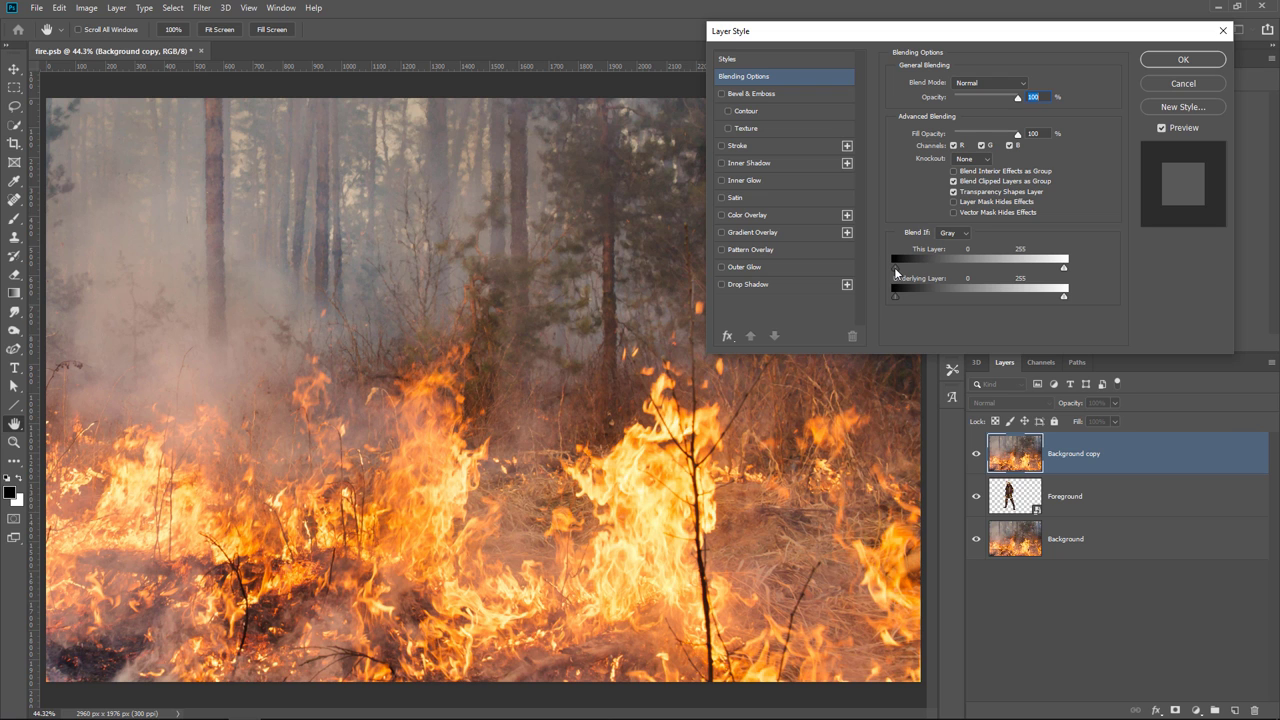
drag(897, 272, 1007, 288)
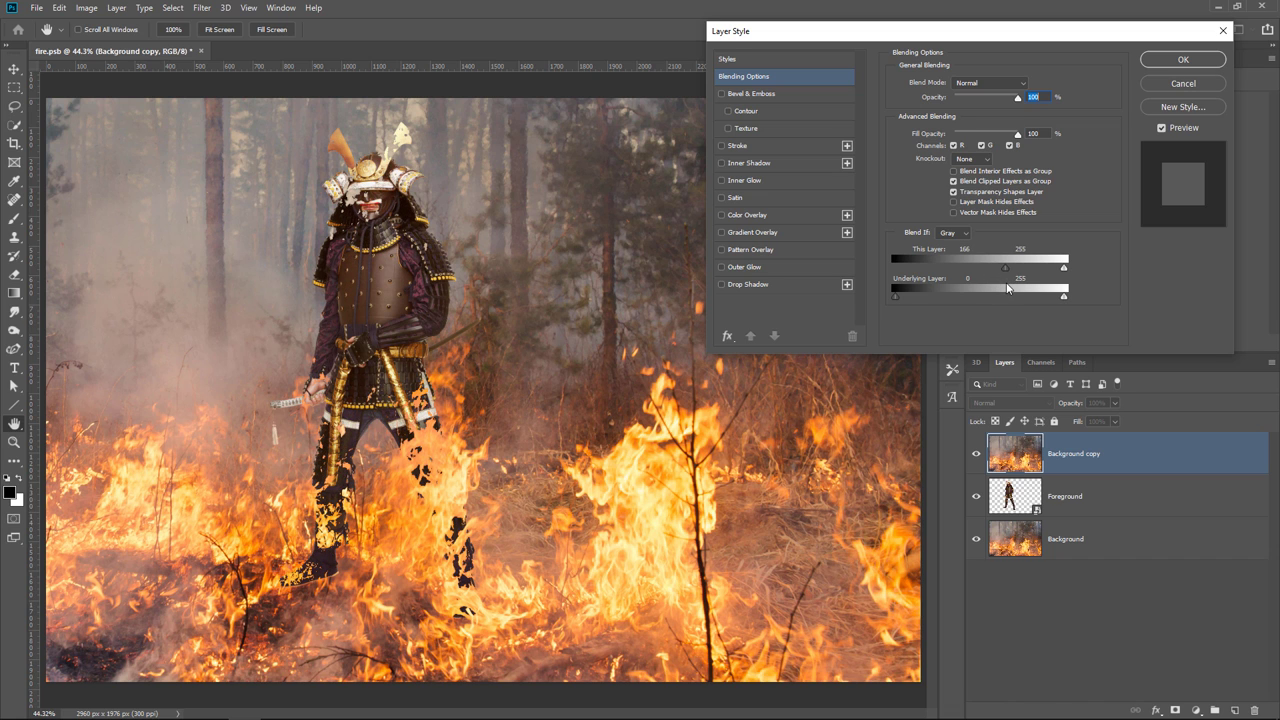
key(alt)
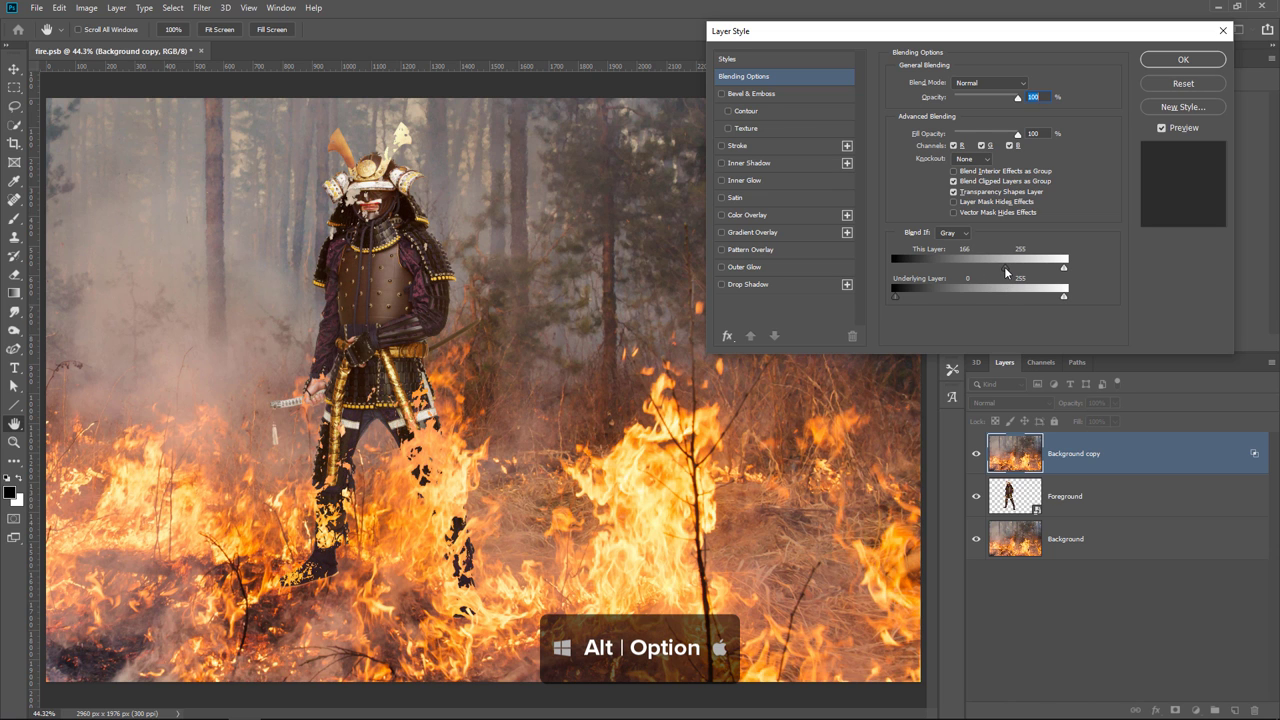
drag(1005, 268, 1005, 271)
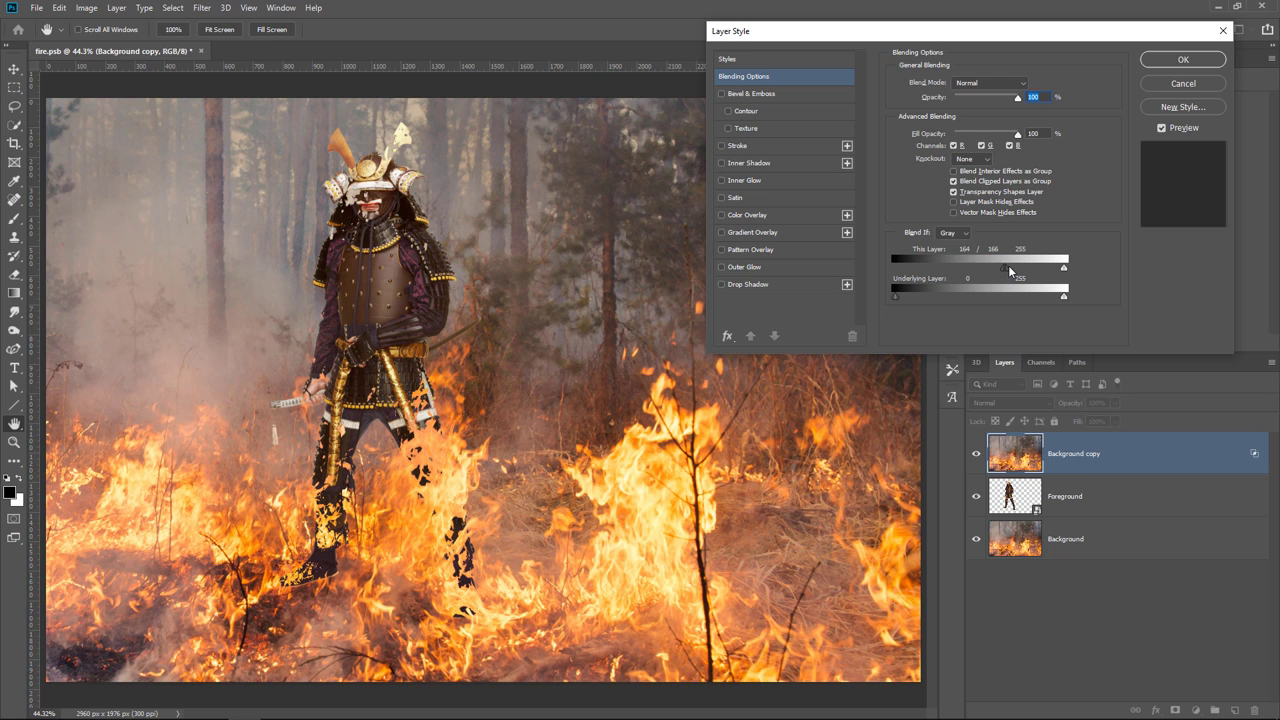
drag(1010, 268, 975, 272)
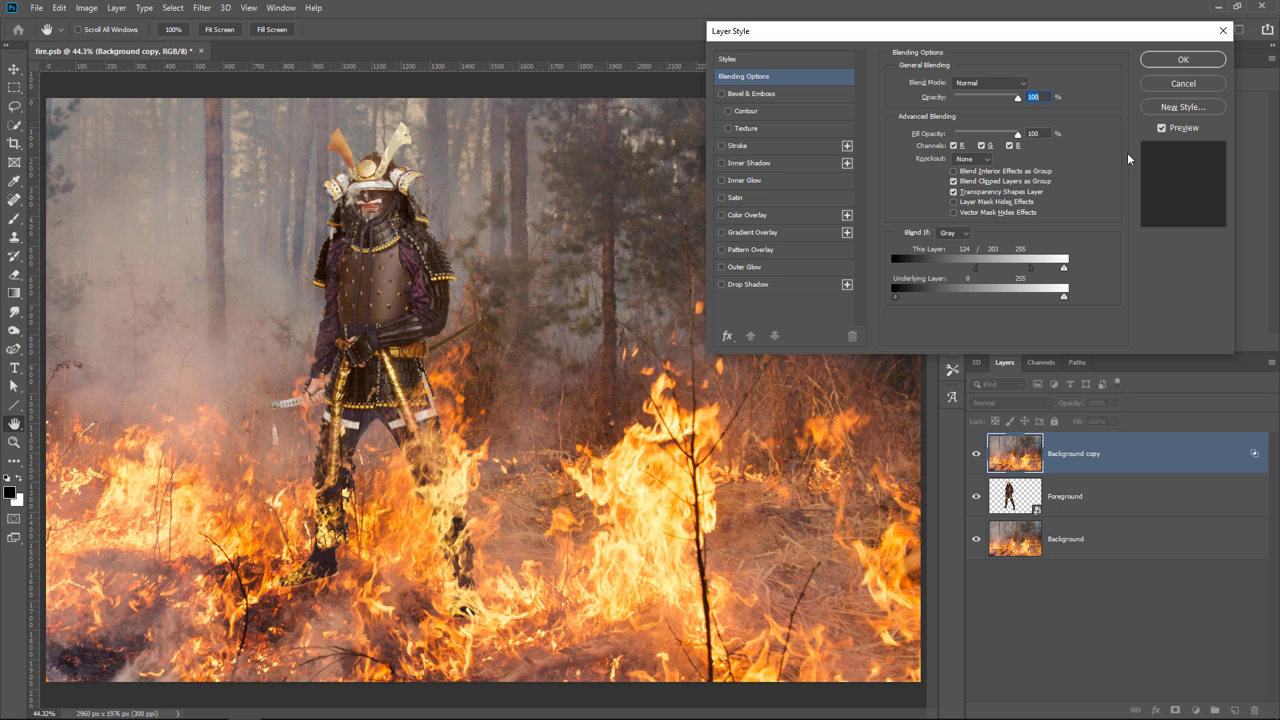
click(1183, 62)
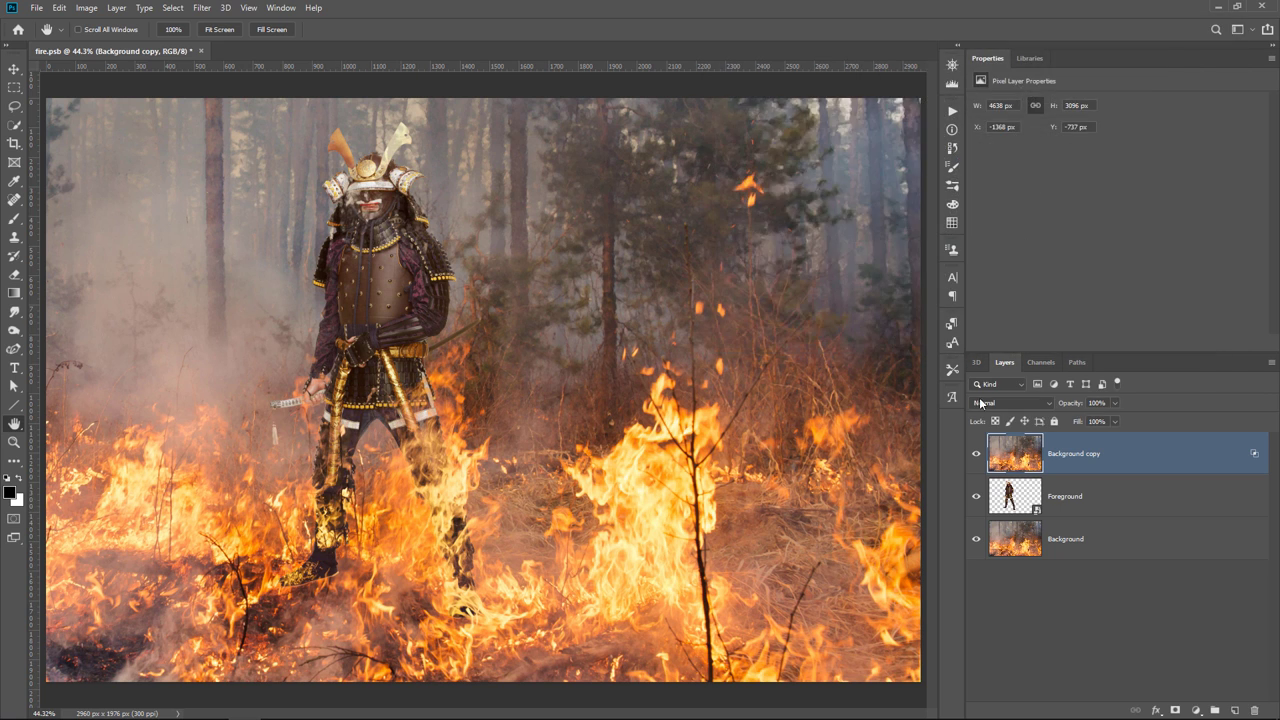
With the Brush tool selected, hide and reshow the Background copy flame overlay to compare
key(b)
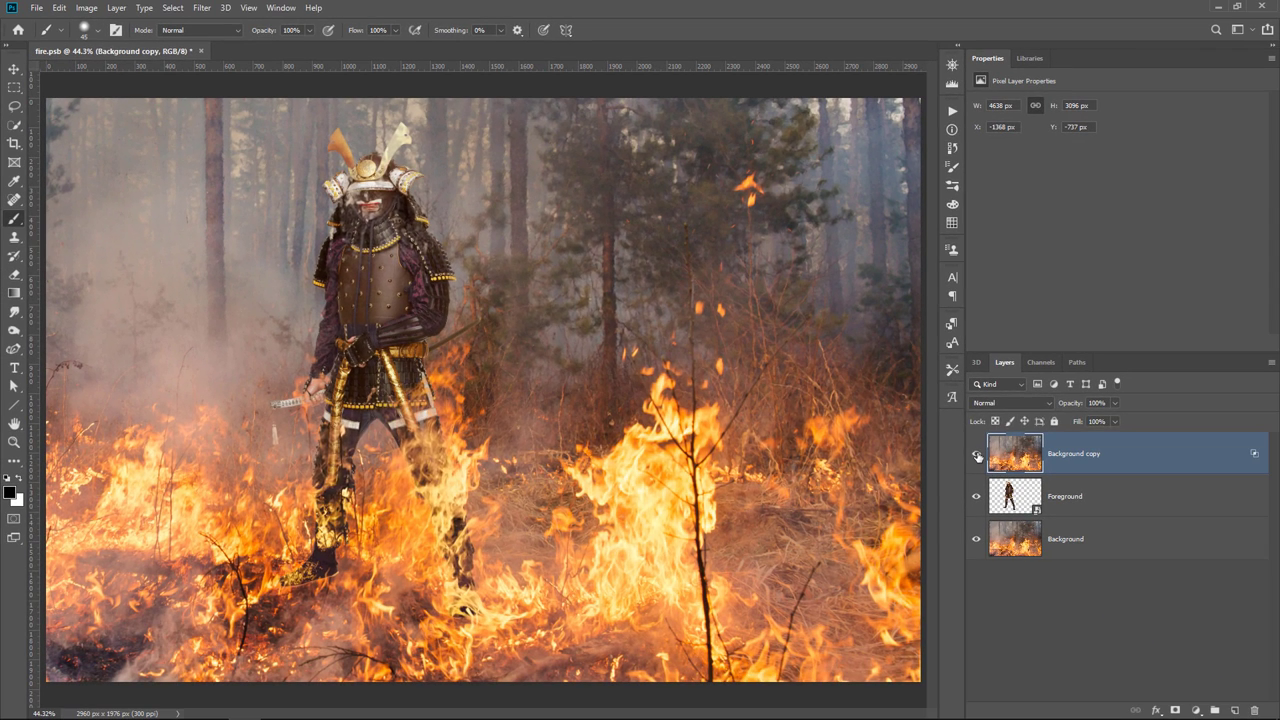
click(978, 457)
click(978, 457)
click(978, 457)
click(978, 457)
key(alt)
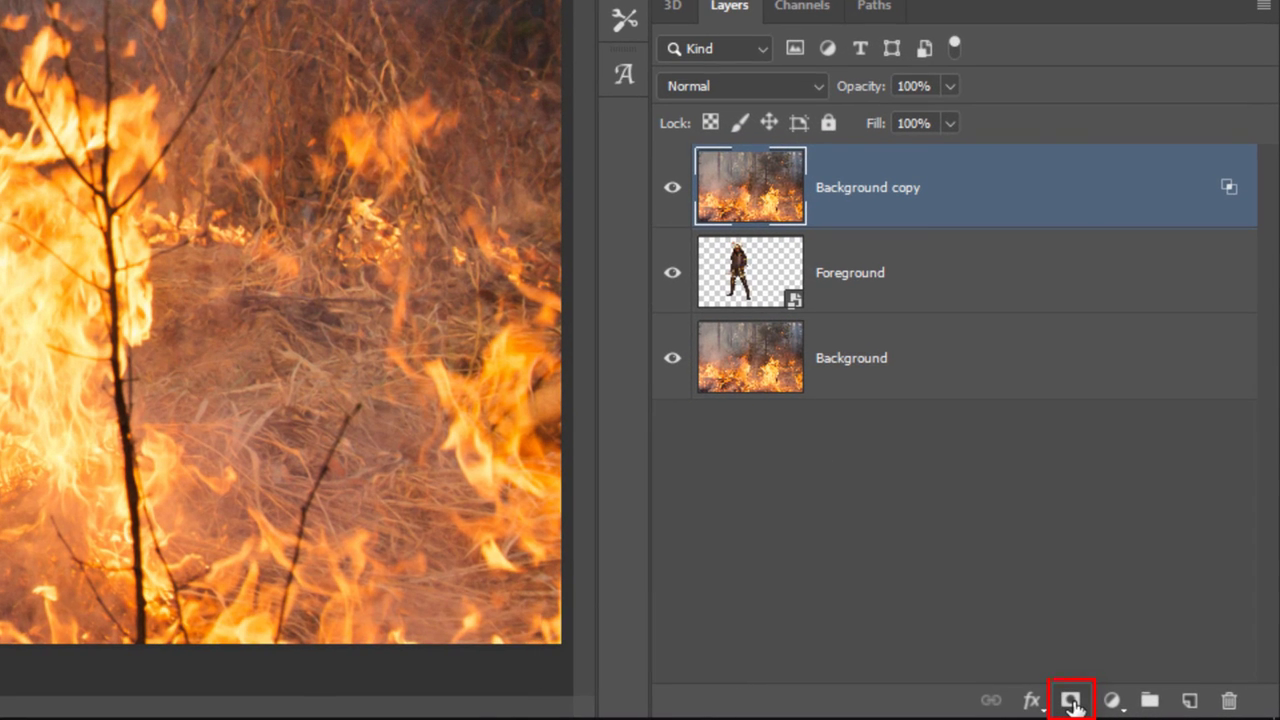
Give Background copy a black mask, then paint it over the legs with a 140 px, 29%-hardness brush
alt+click(1071, 701)
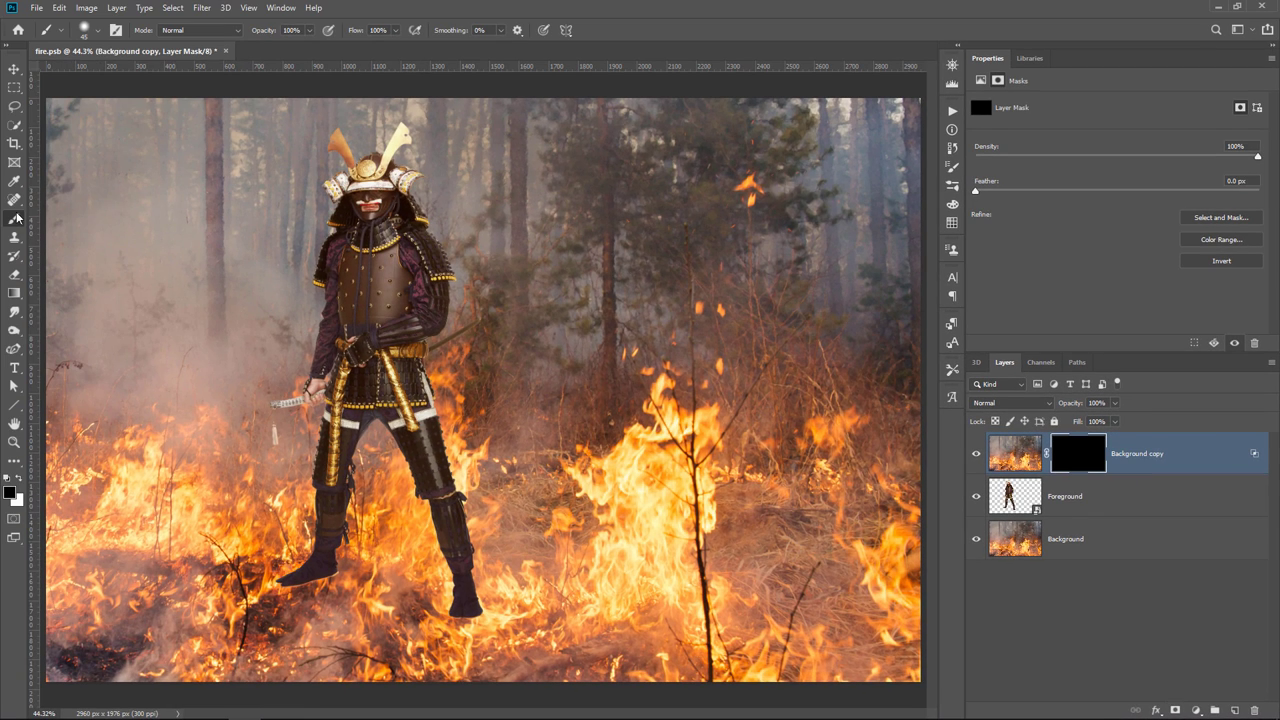
right_click(16, 217)
click(49, 220)
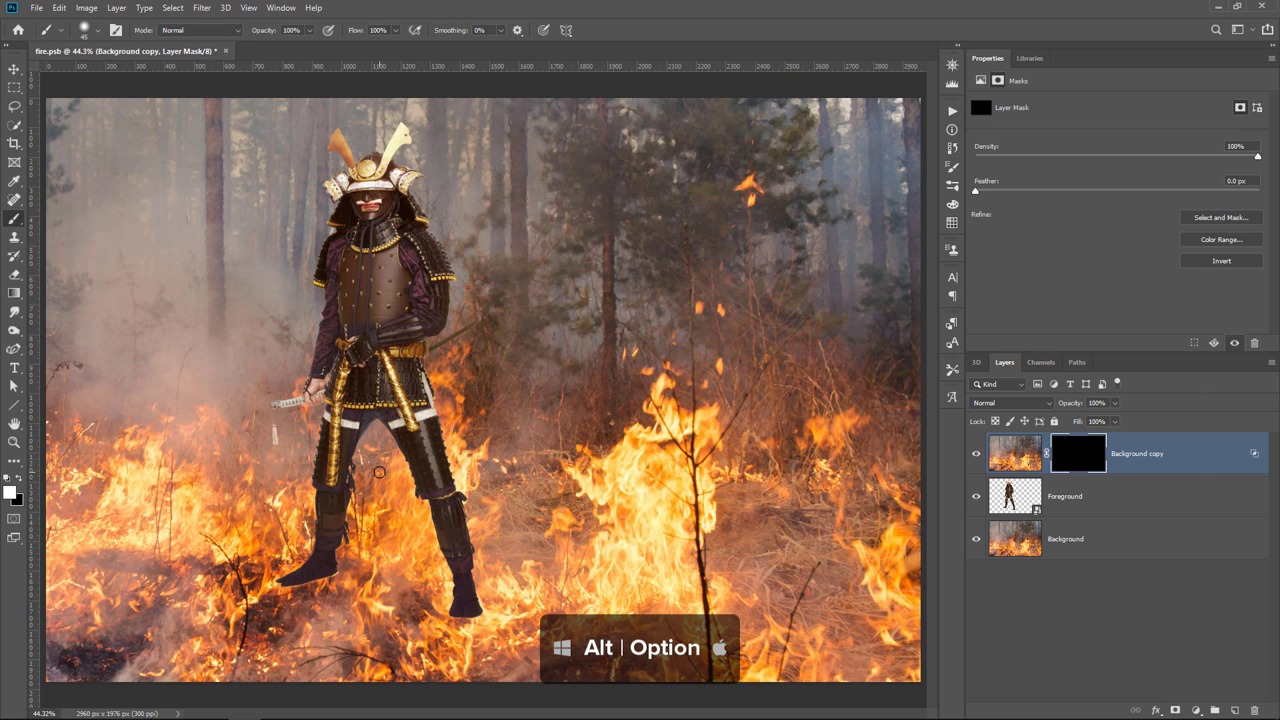
mouse_move(377, 474)
mouse_down()
mouse_move(402, 485)
mouse_move(389, 550)
mouse_move(442, 558)
mouse_move(460, 603)
mouse_move(477, 518)
mouse_move(432, 524)
mouse_move(402, 482)
mouse_move(440, 468)
mouse_move(461, 426)
mouse_move(389, 475)
mouse_move(455, 408)
mouse_move(417, 407)
mouse_move(430, 393)
mouse_move(342, 519)
mouse_move(340, 578)
mouse_up()
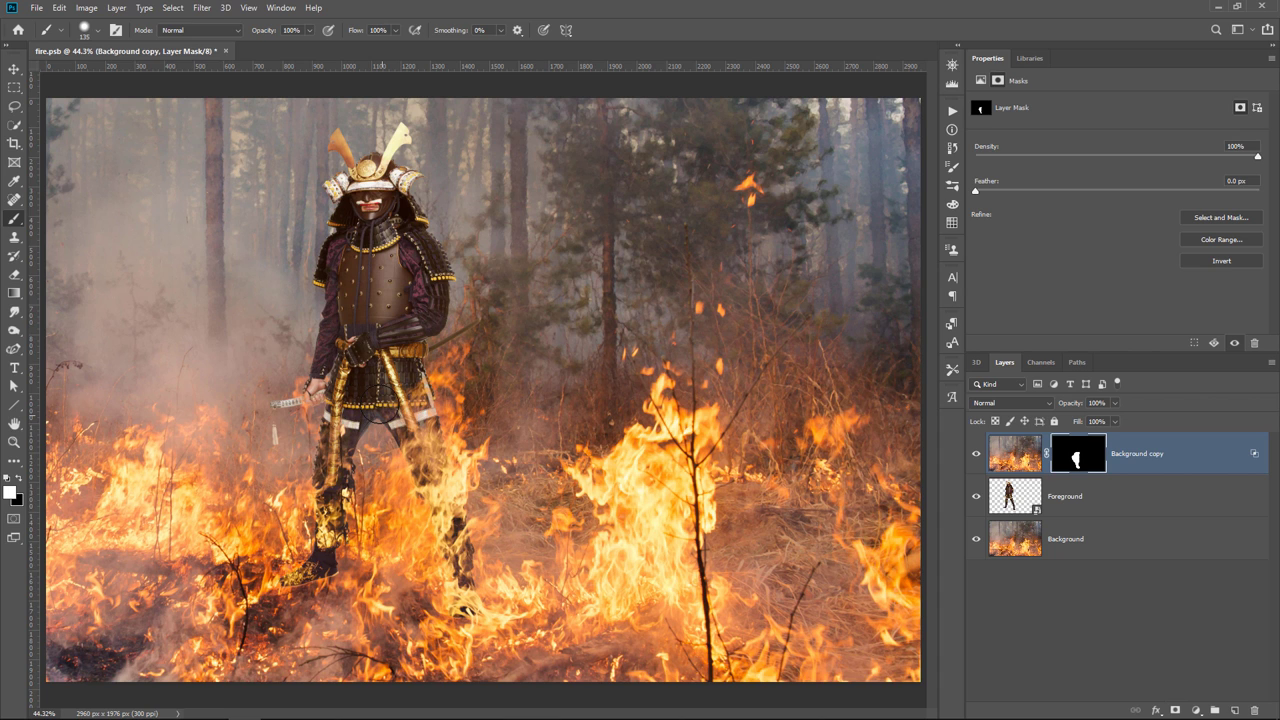
drag(465, 405, 458, 433)
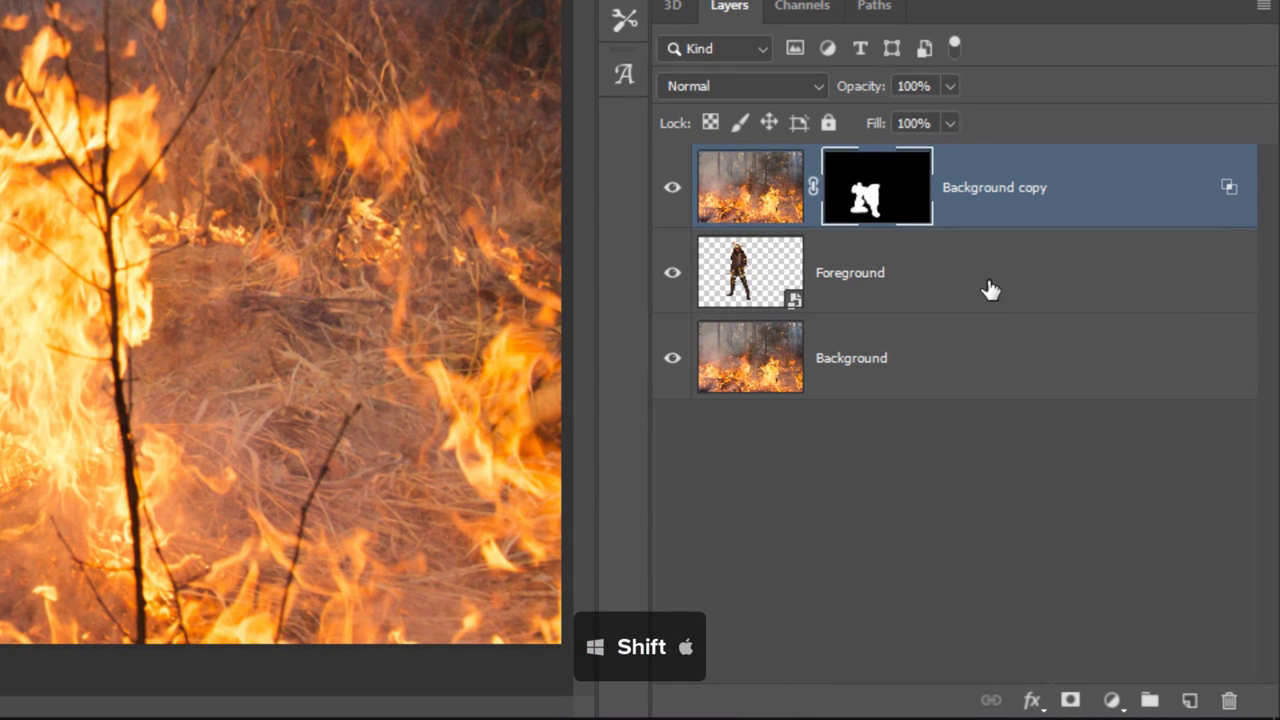
Group the Foreground and flame copy layers as 'Saurai' and add a white layer mask to the group
shift+click(988, 289)
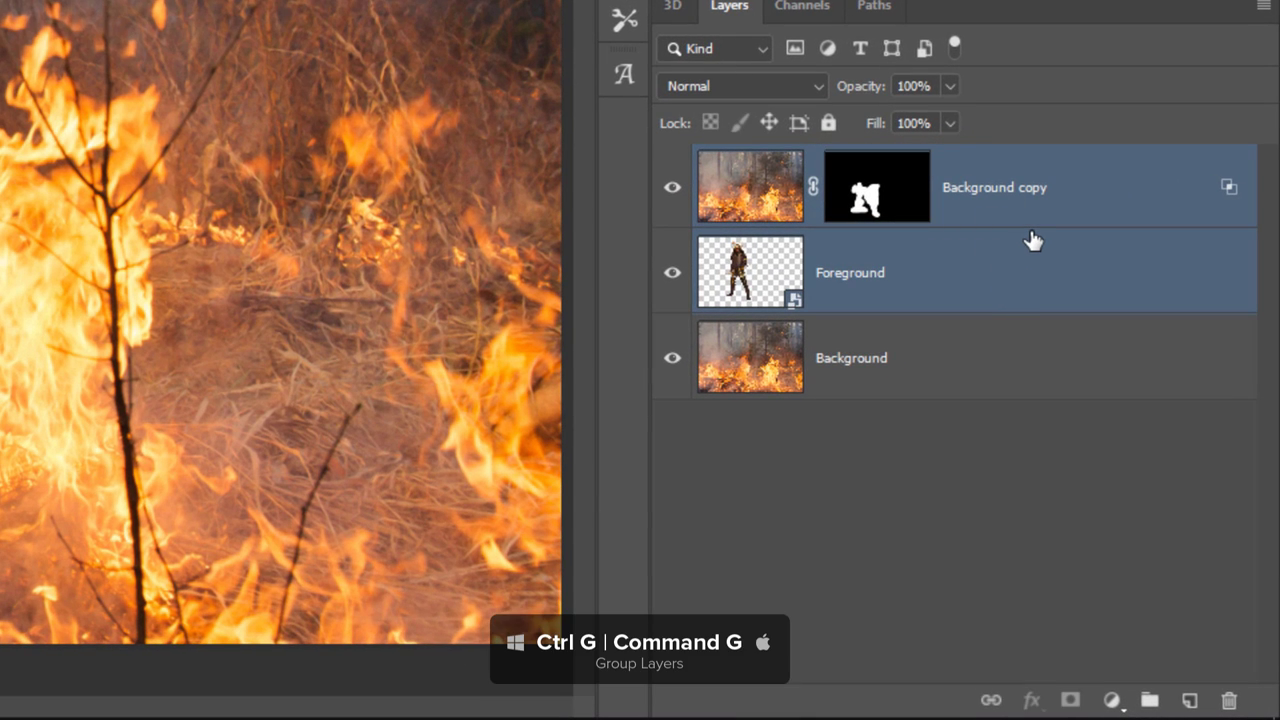
key(ctrl+g)
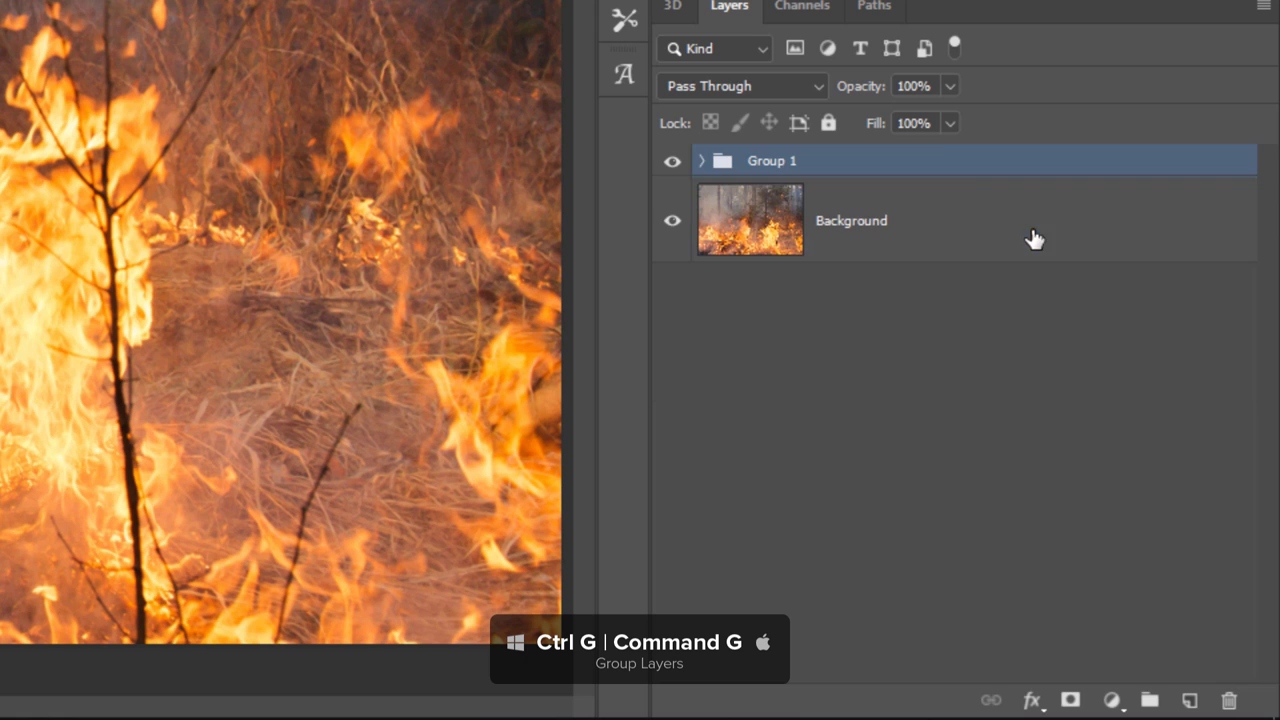
double_click(772, 162)
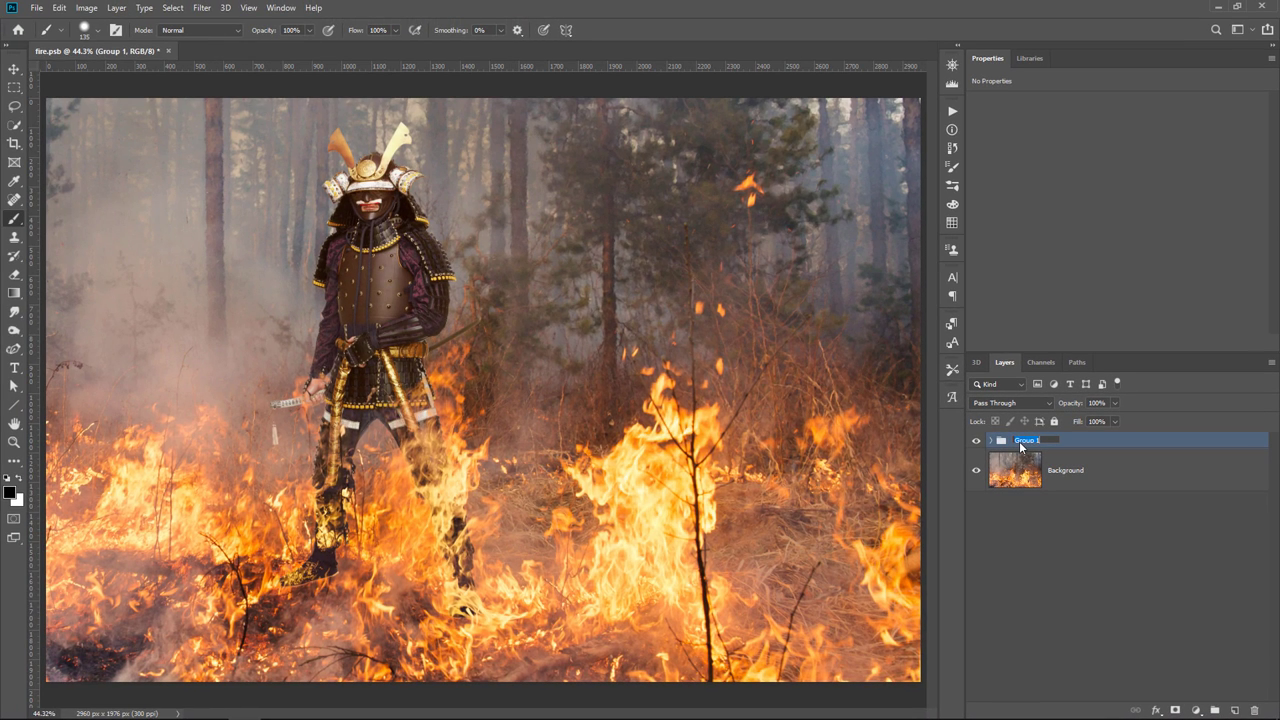
text(Saurai)
key(Return)
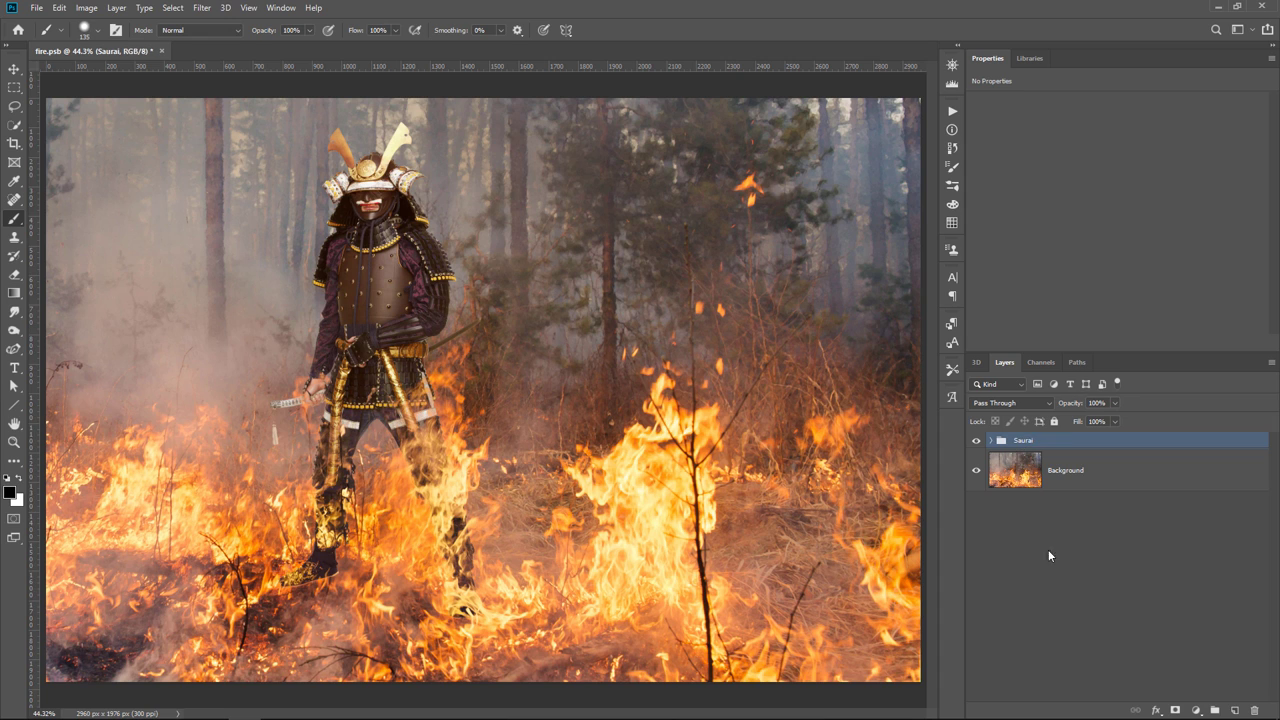
click(1177, 710)
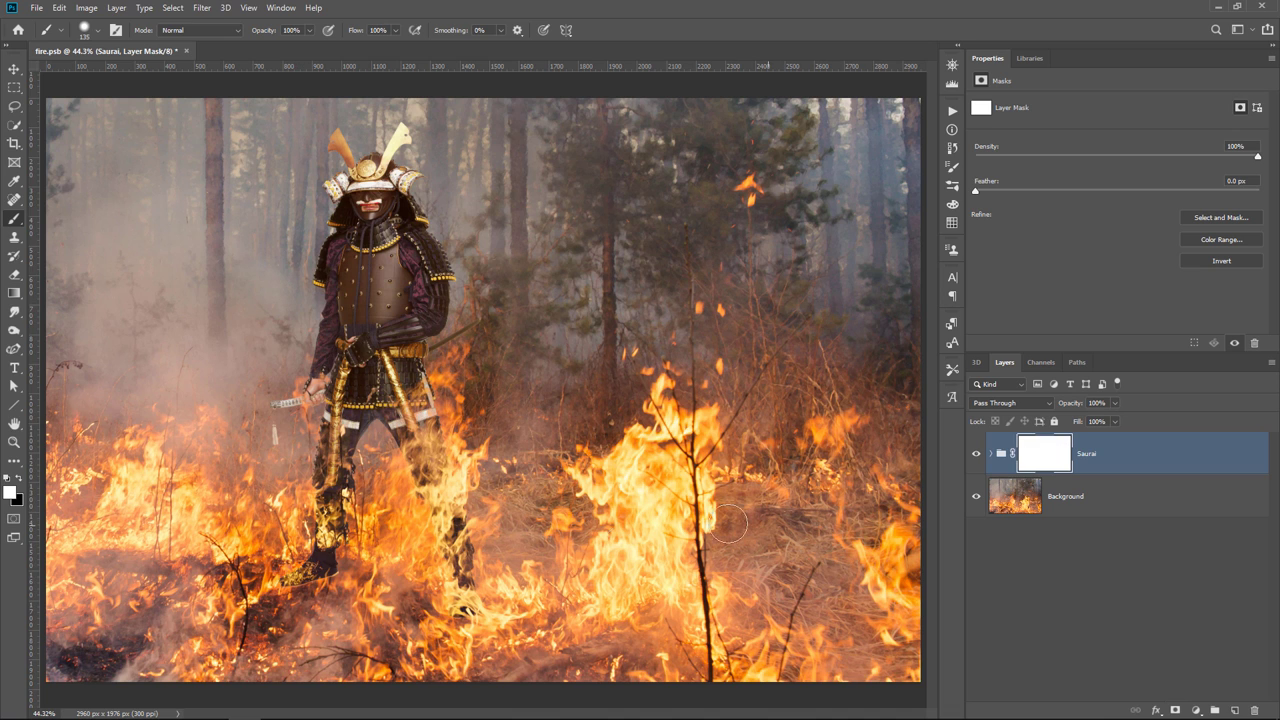
Paint black on the Saurai group mask with an enlarged brush to hide the lower legs and boots
click(20, 481)
mouse_move(260, 573)
mouse_down()
mouse_move(315, 554)
mouse_move(323, 578)
mouse_move(342, 574)
mouse_move(298, 510)
mouse_up()
key(bracketright)
key(bracketright)
key(bracketright)
key(bracketright)
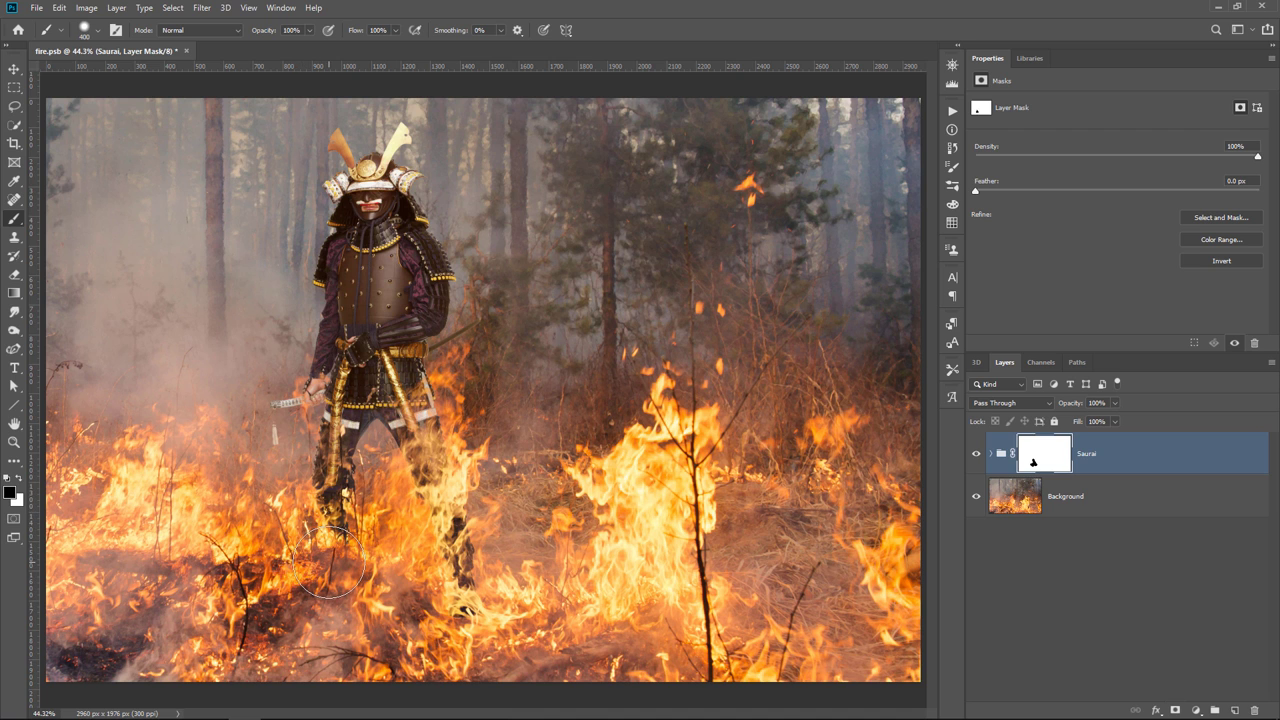
key(bracketright)
mouse_move(330, 562)
mouse_down()
mouse_move(272, 515)
mouse_move(260, 545)
mouse_move(305, 565)
mouse_up()
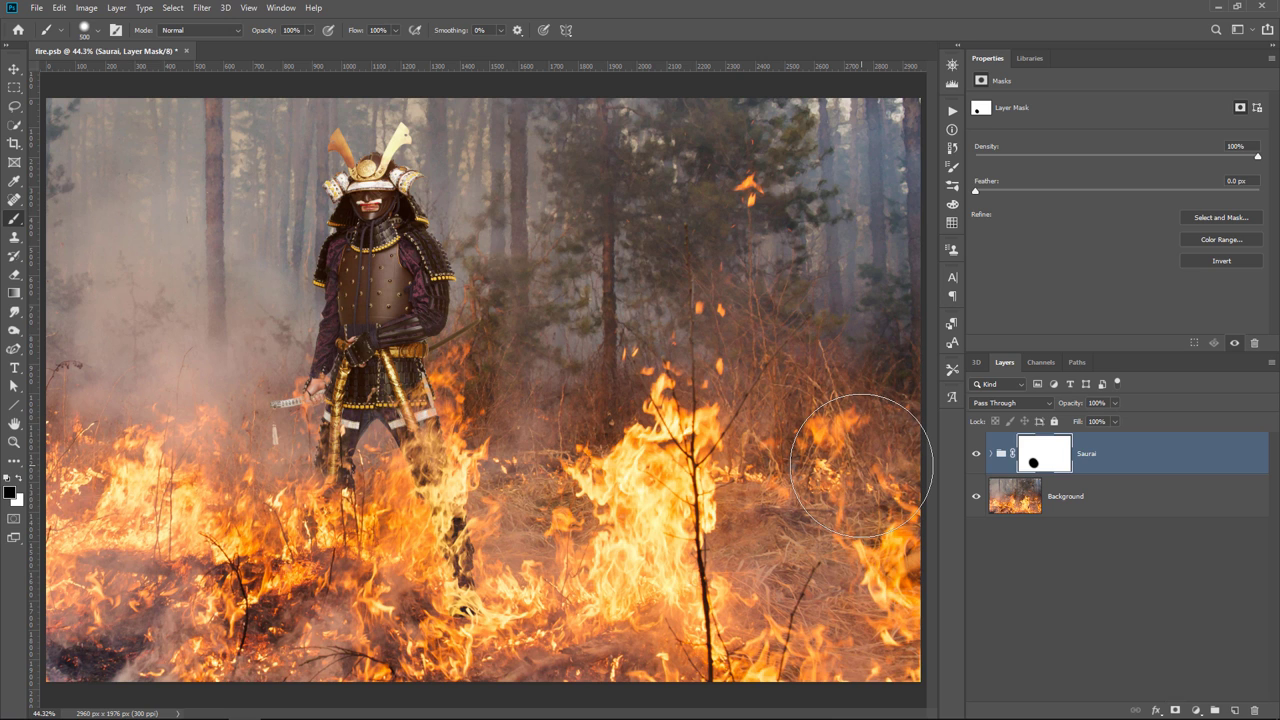
click(990, 456)
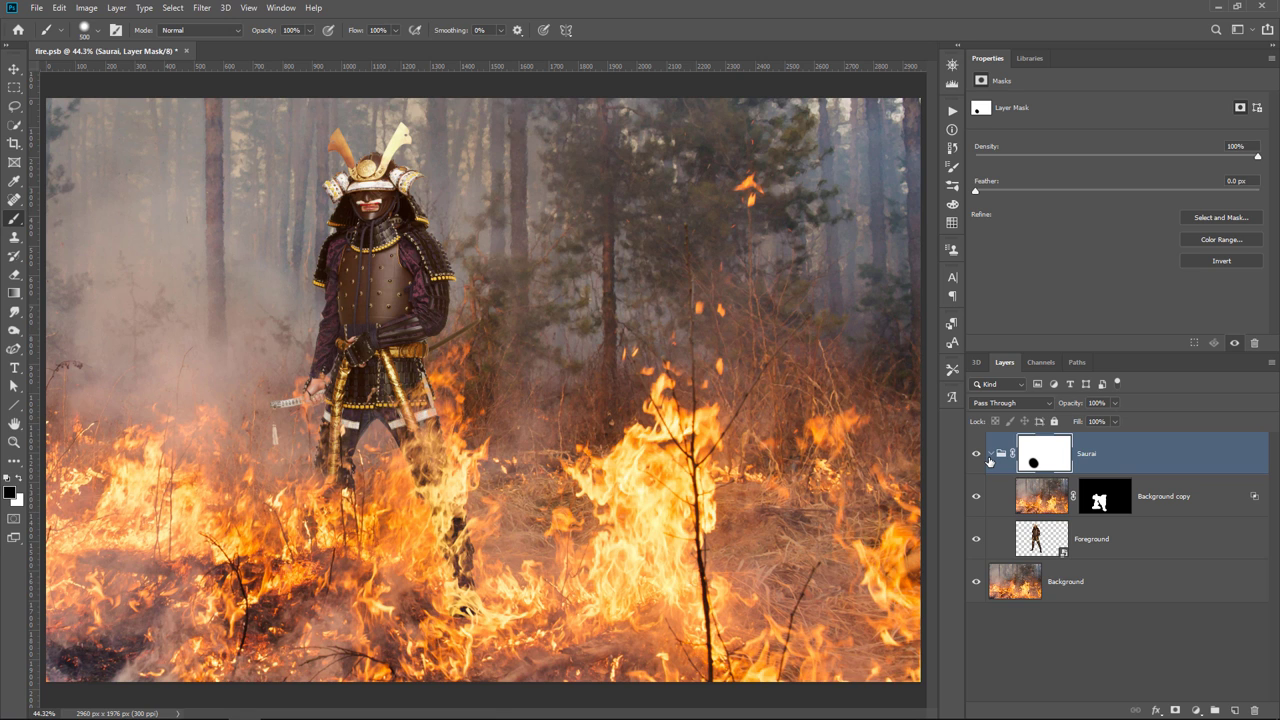
Add Layer 1 clipped to Foreground with Ctrl+Alt+G and sample a light yellow from the flames
click(1038, 546)
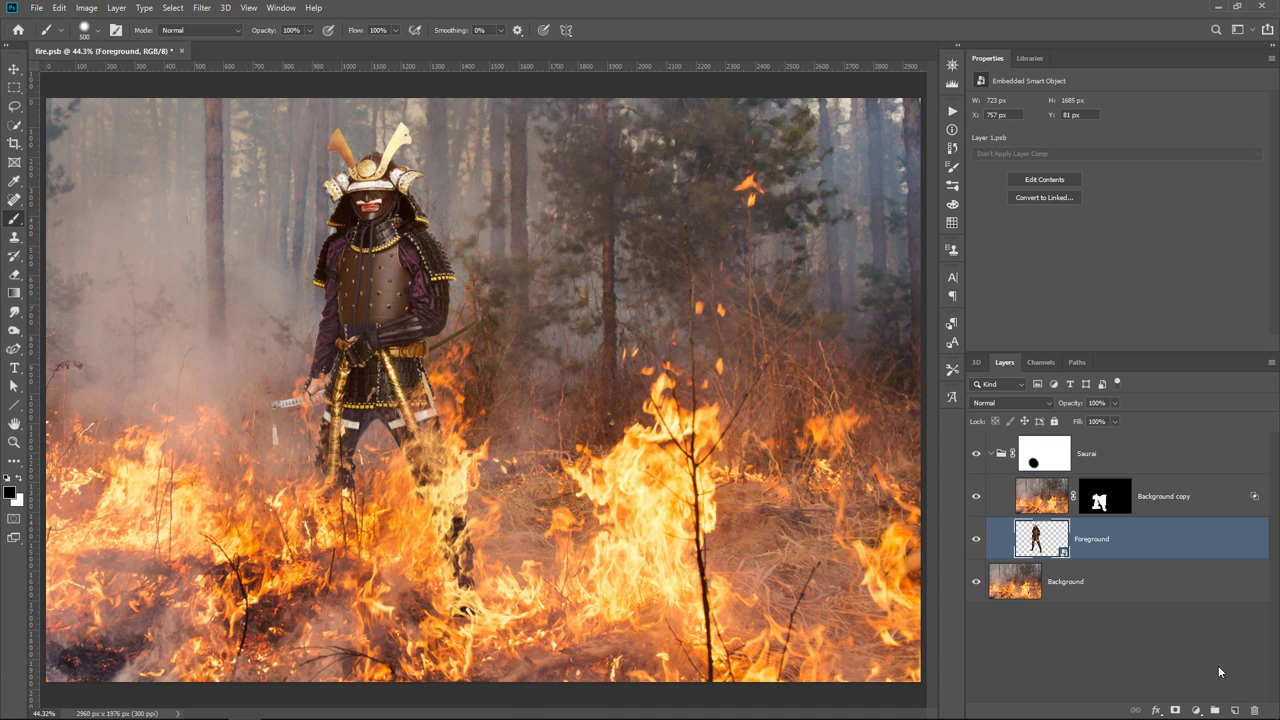
click(1234, 709)
key(ctrl+alt+g)
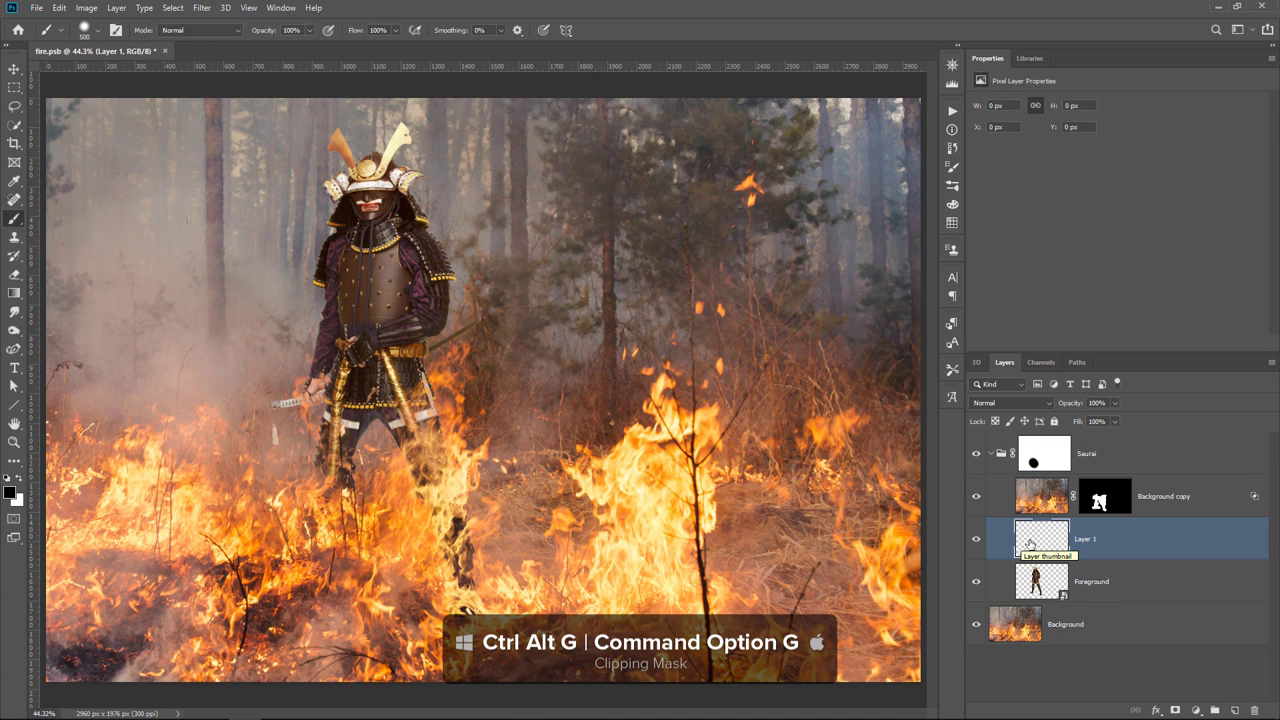
key(ctrl+alt+g)
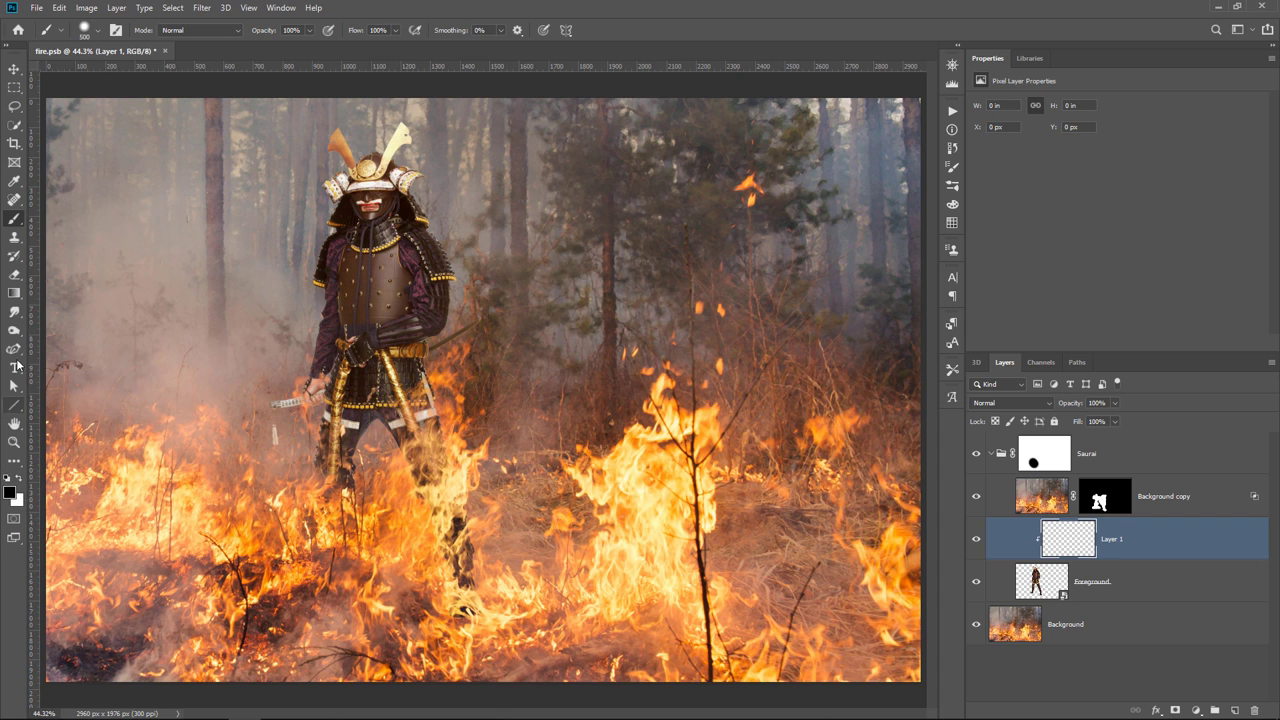
click(14, 181)
drag(155, 457, 156, 450)
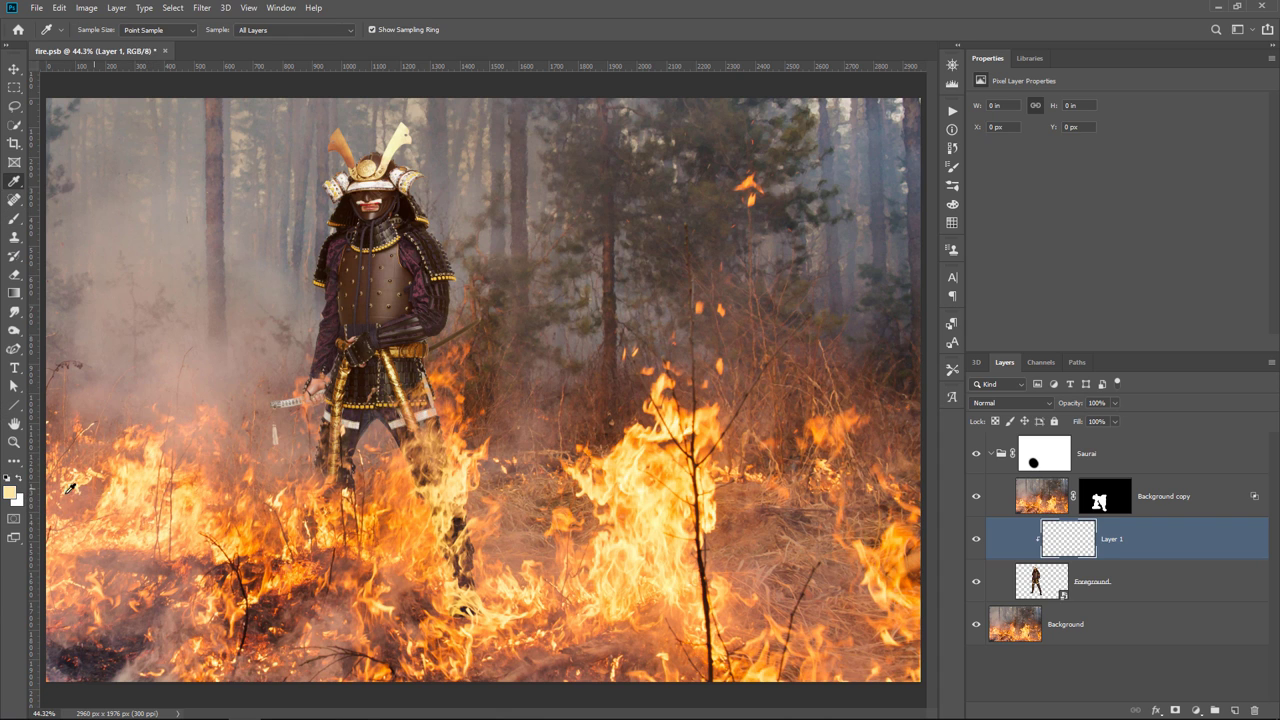
Accept the sampled light yellow as foreground colour and take the Brush tool for Layer 1's glow
click(11, 497)
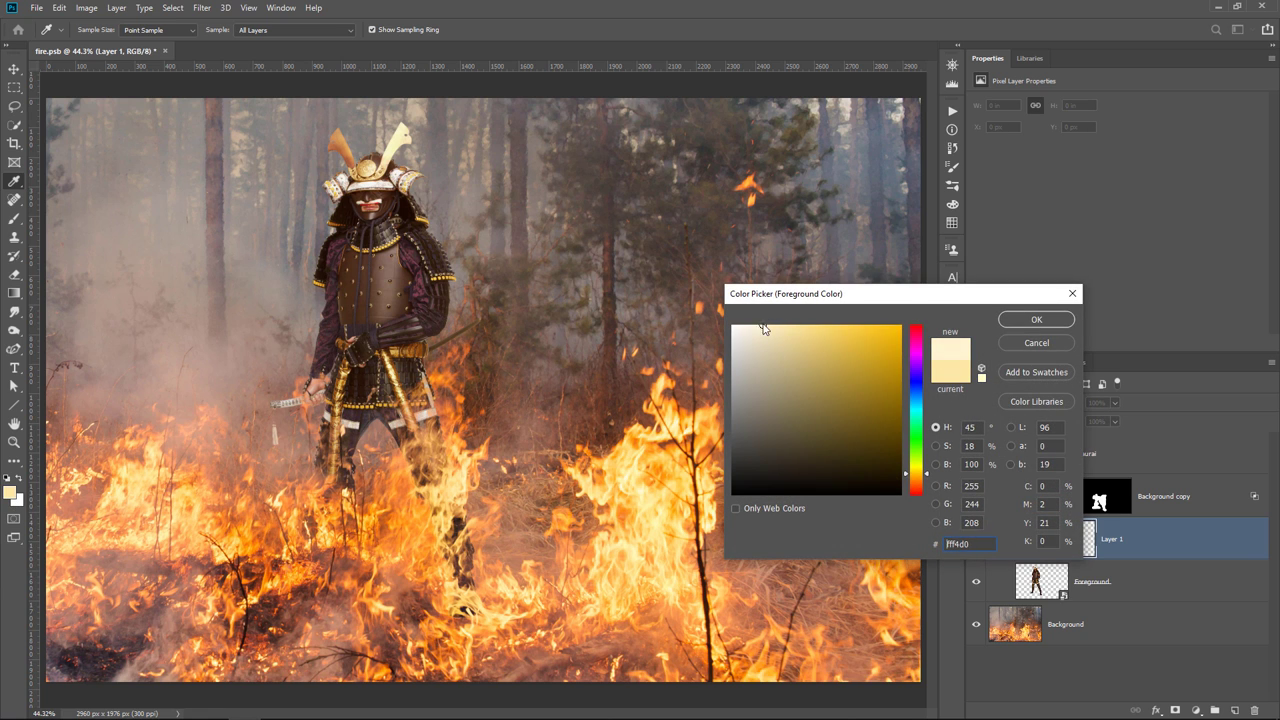
click(1040, 320)
click(22, 219)
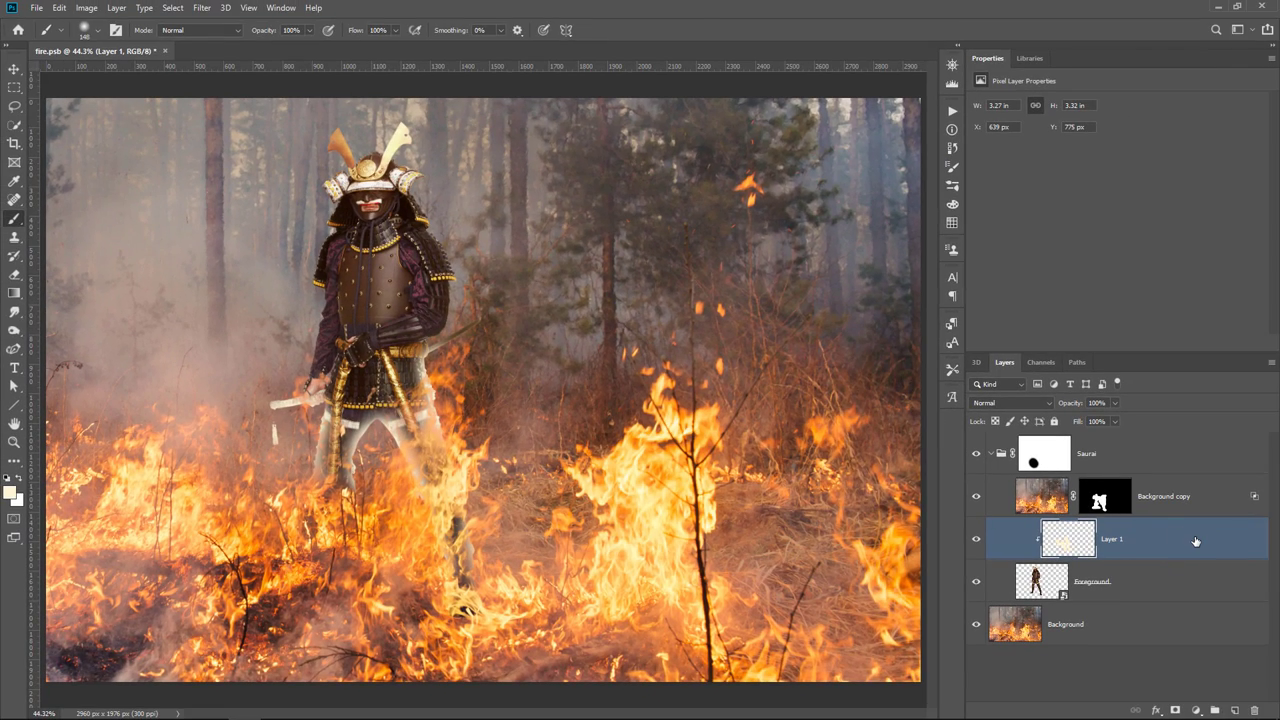
Give Layer 1 Color Dodge blending, Transparency Shapes Layer off, and 81% Fill Opacity
double_click(1195, 541)
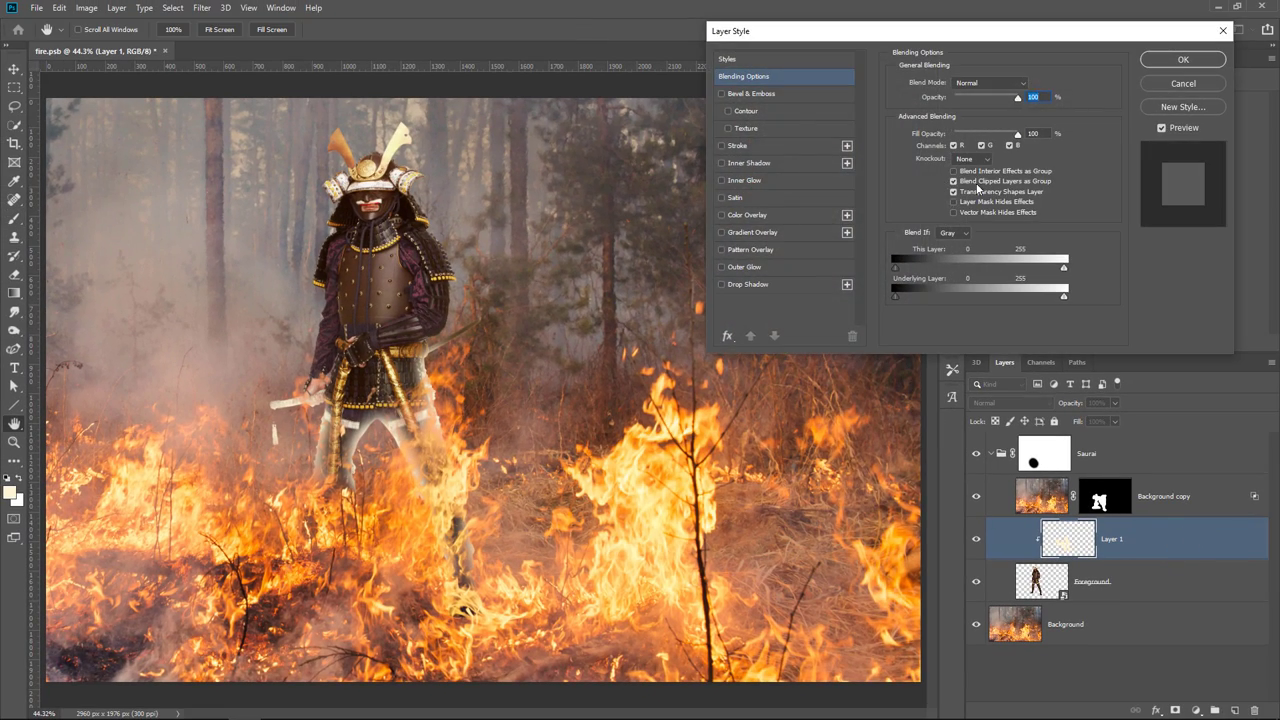
click(1011, 83)
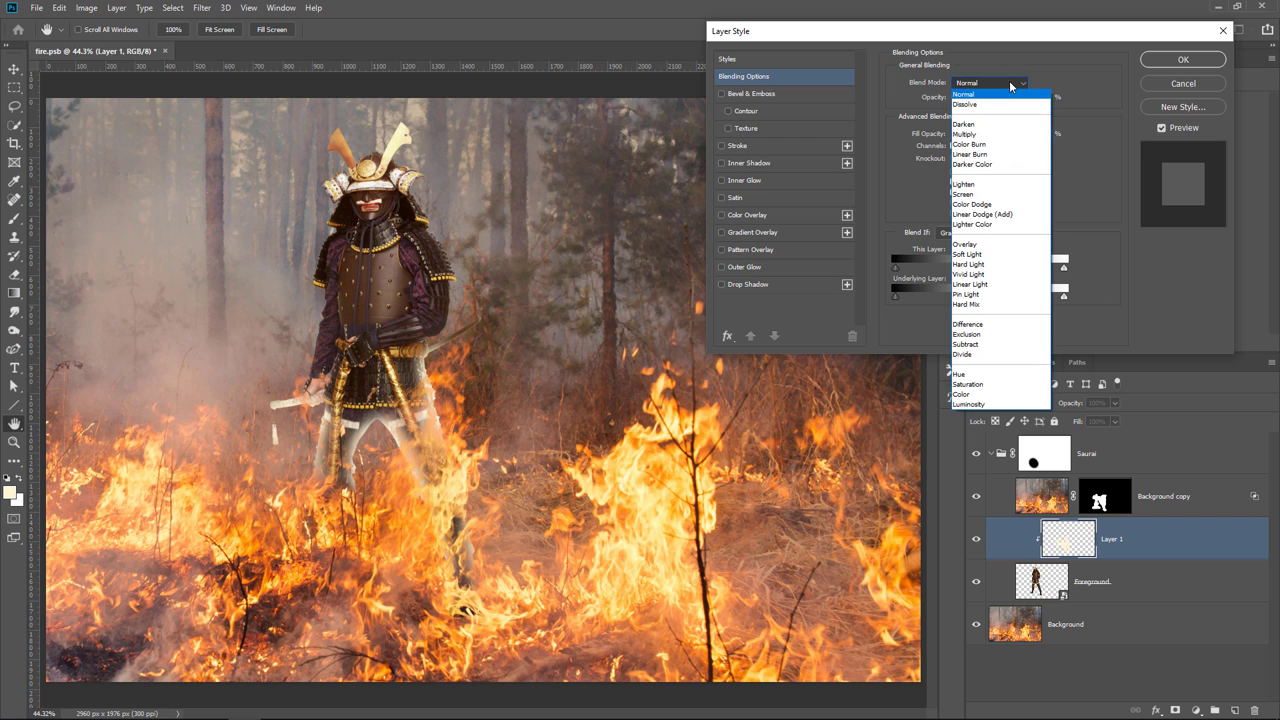
click(983, 205)
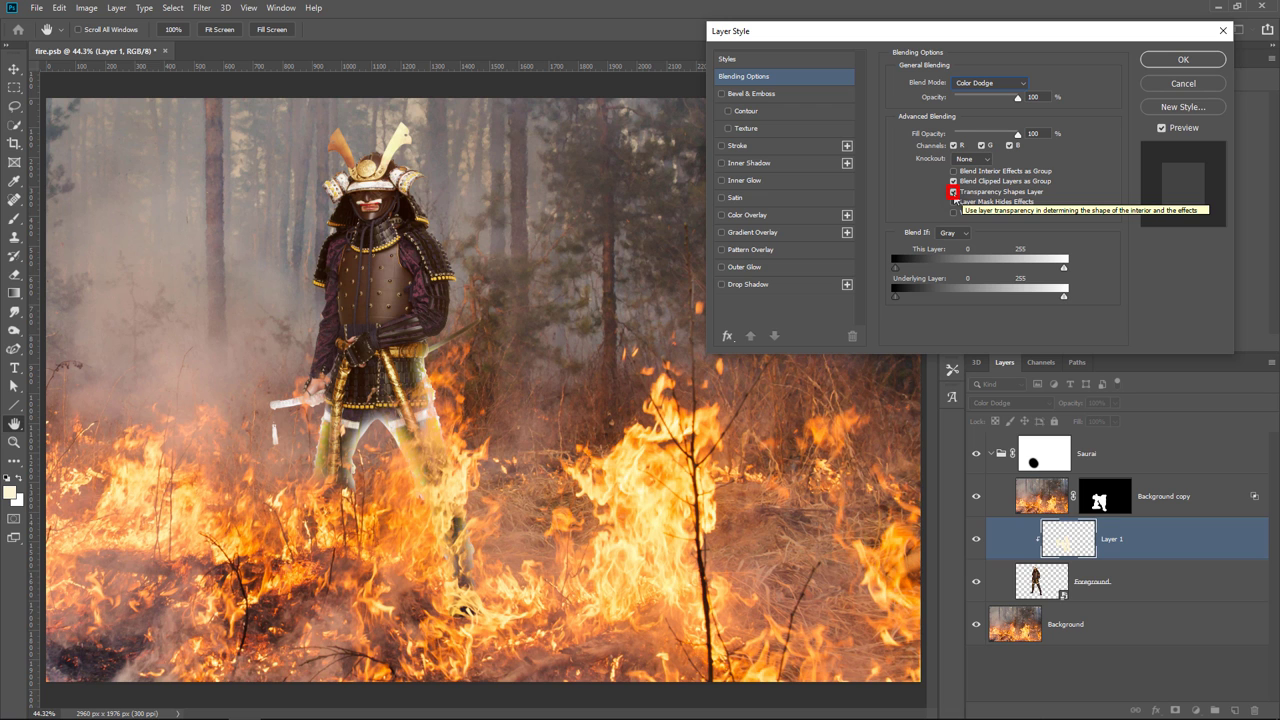
click(954, 194)
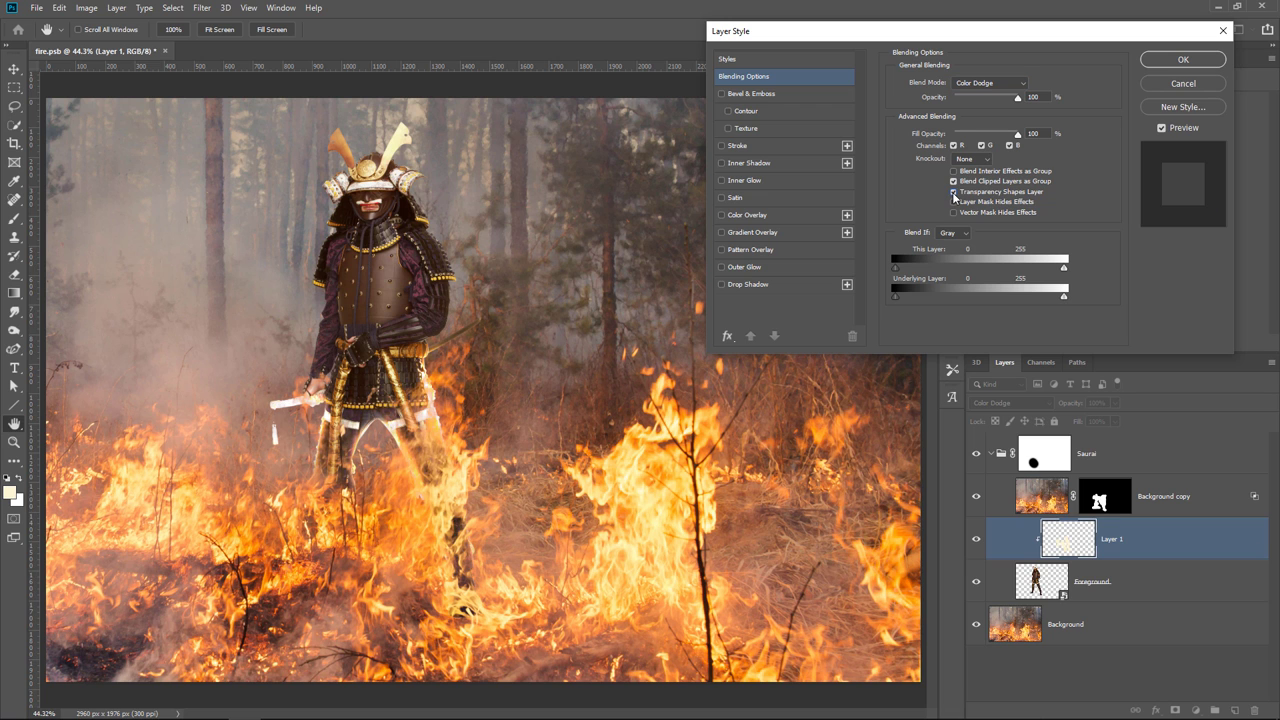
click(953, 192)
click(953, 193)
mouse_move(1019, 134)
mouse_down()
mouse_move(980, 137)
mouse_move(1025, 137)
mouse_up()
mouse_move(1018, 100)
mouse_down()
mouse_move(970, 106)
mouse_move(1028, 106)
mouse_up()
drag(1018, 137, 1006, 137)
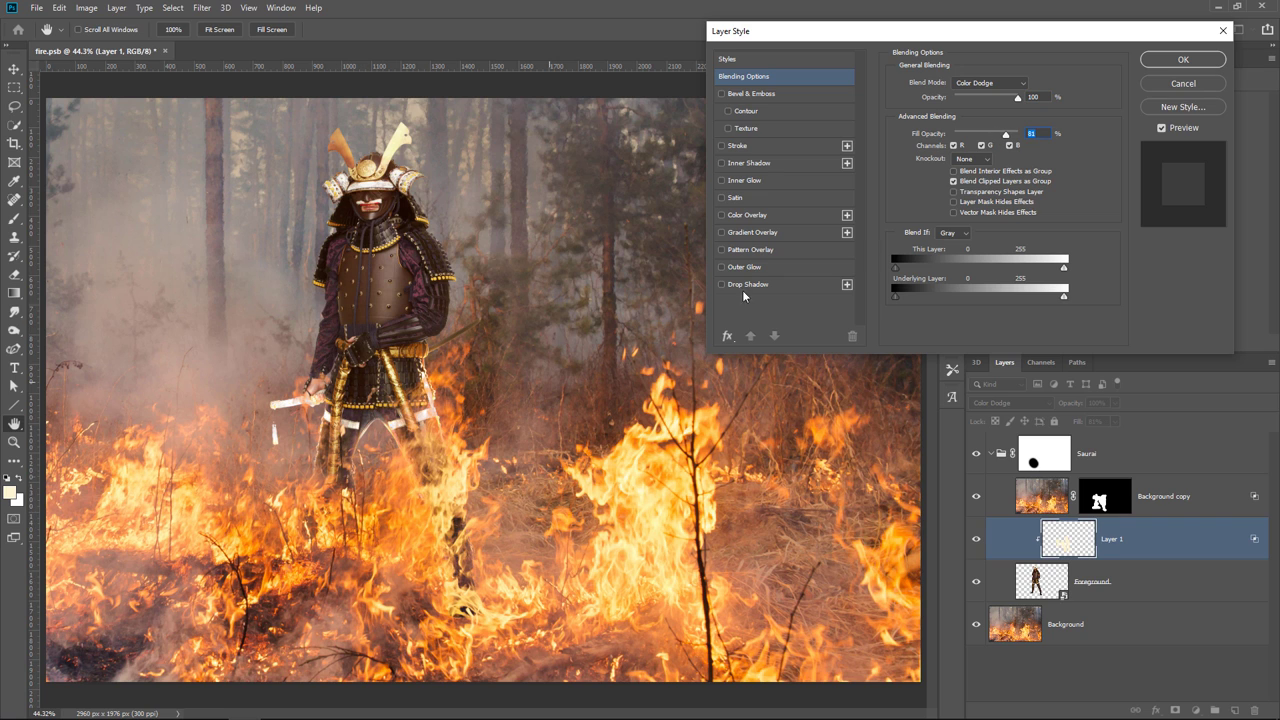
click(1186, 60)
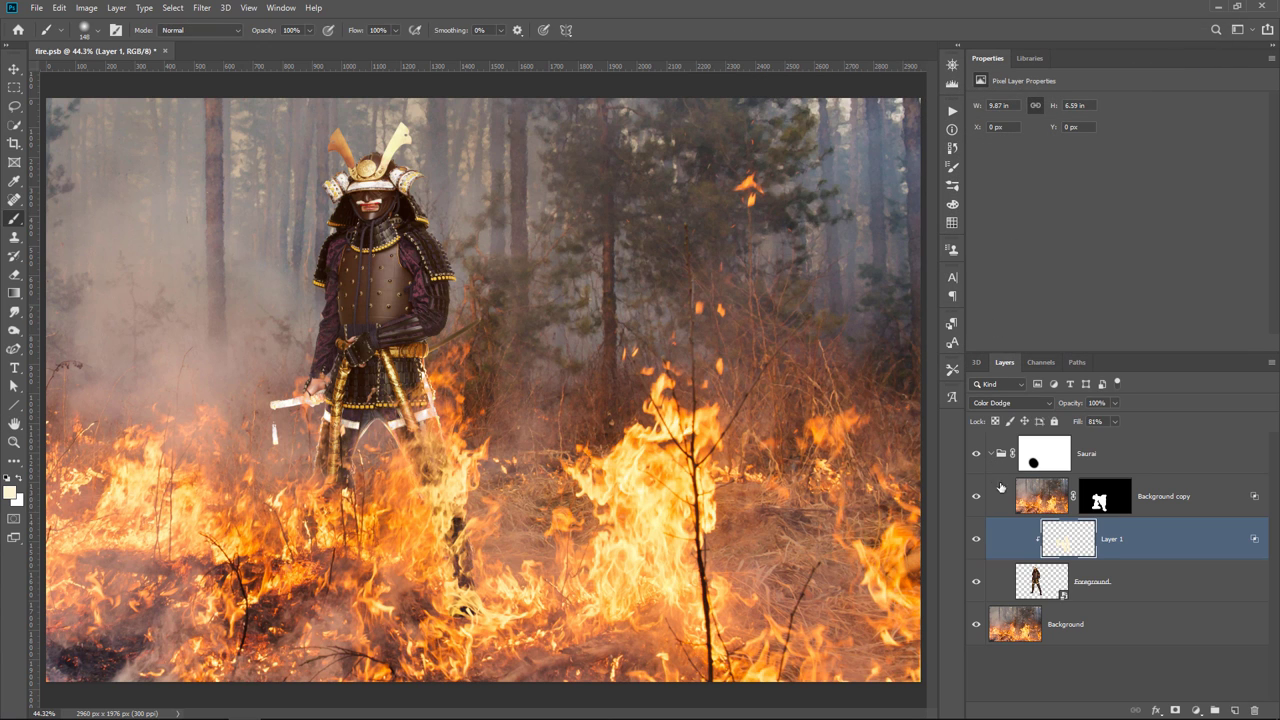
Add Layer 2 above Background copy, load the smoke brush preset, and sample beige-grey from the haze
click(1190, 500)
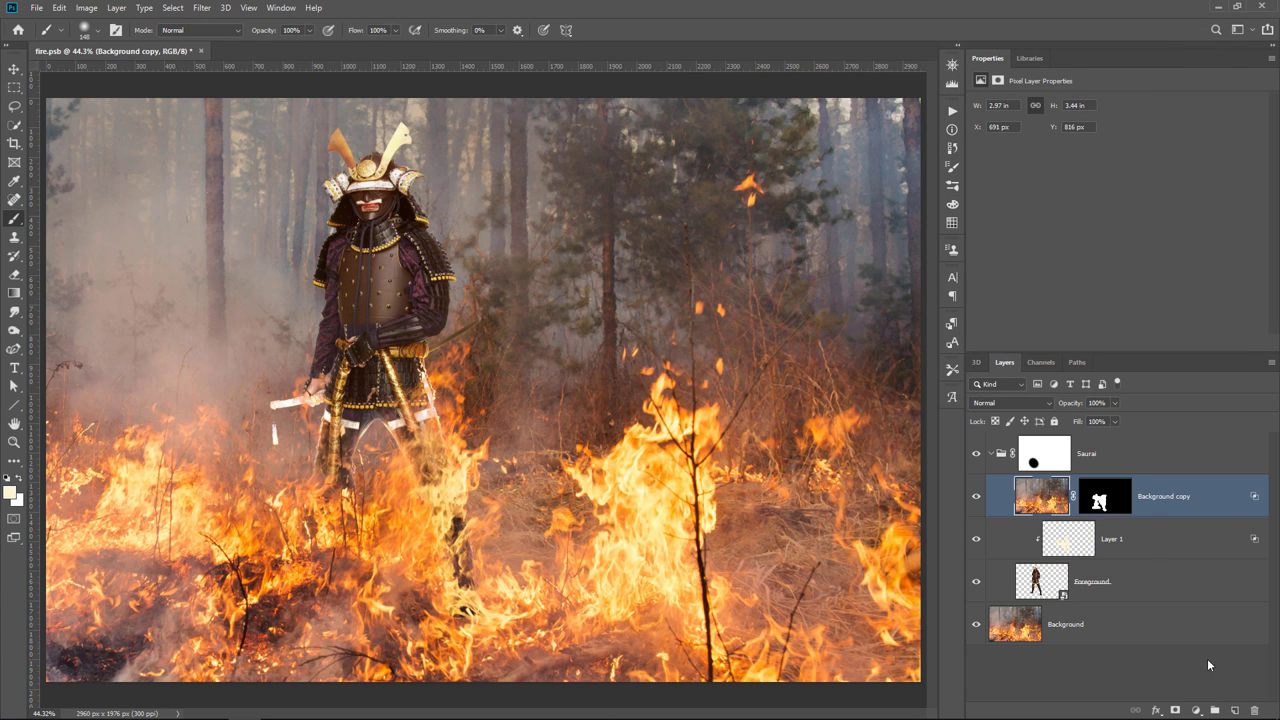
click(1235, 710)
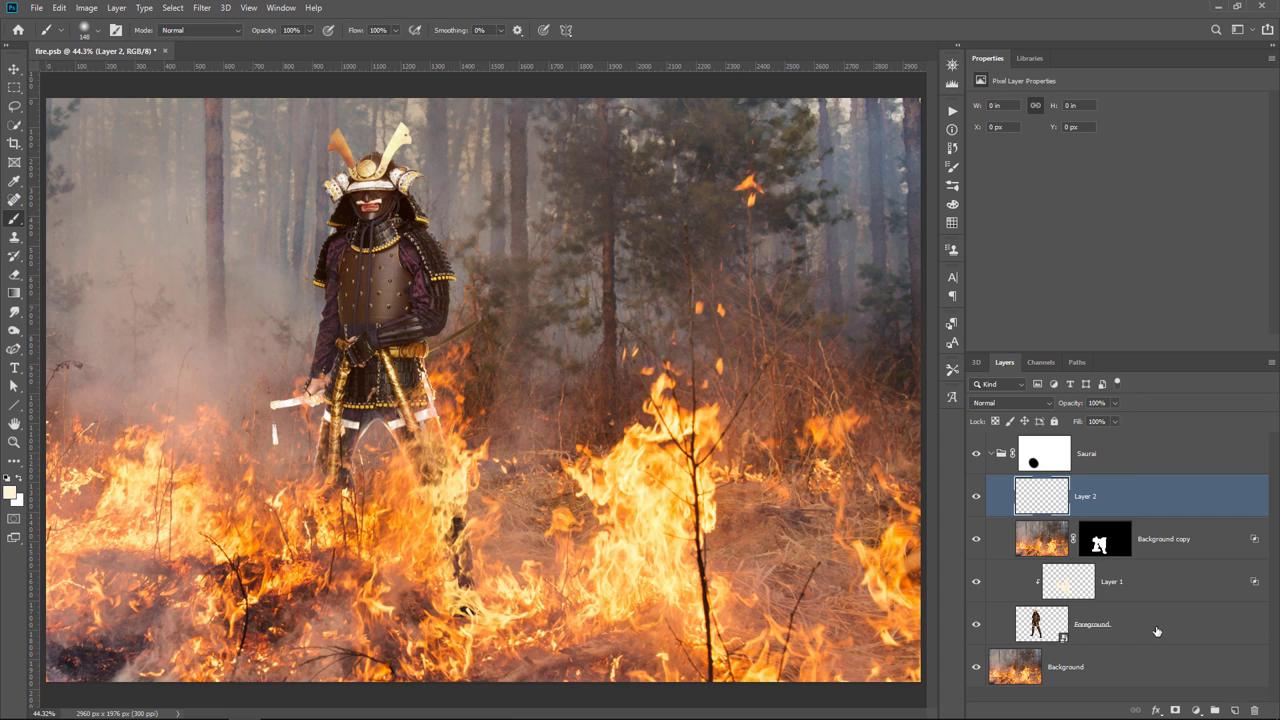
key(d)
click(96, 32)
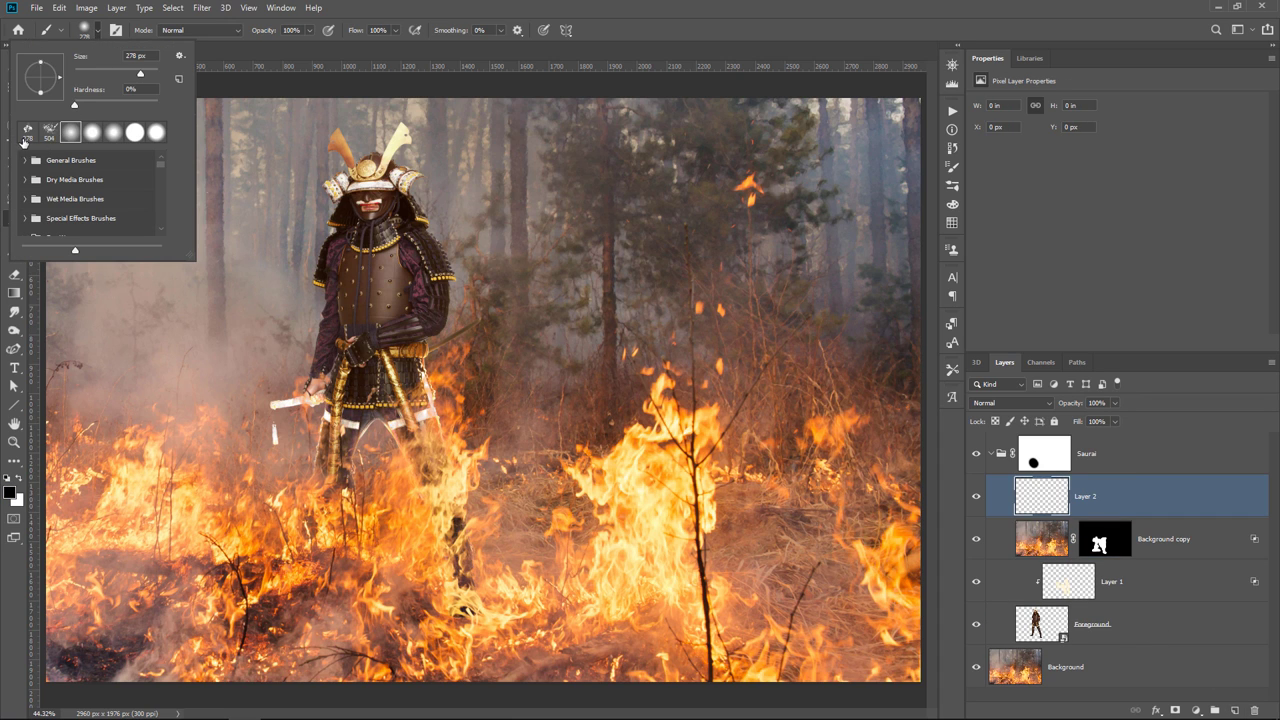
double_click(28, 138)
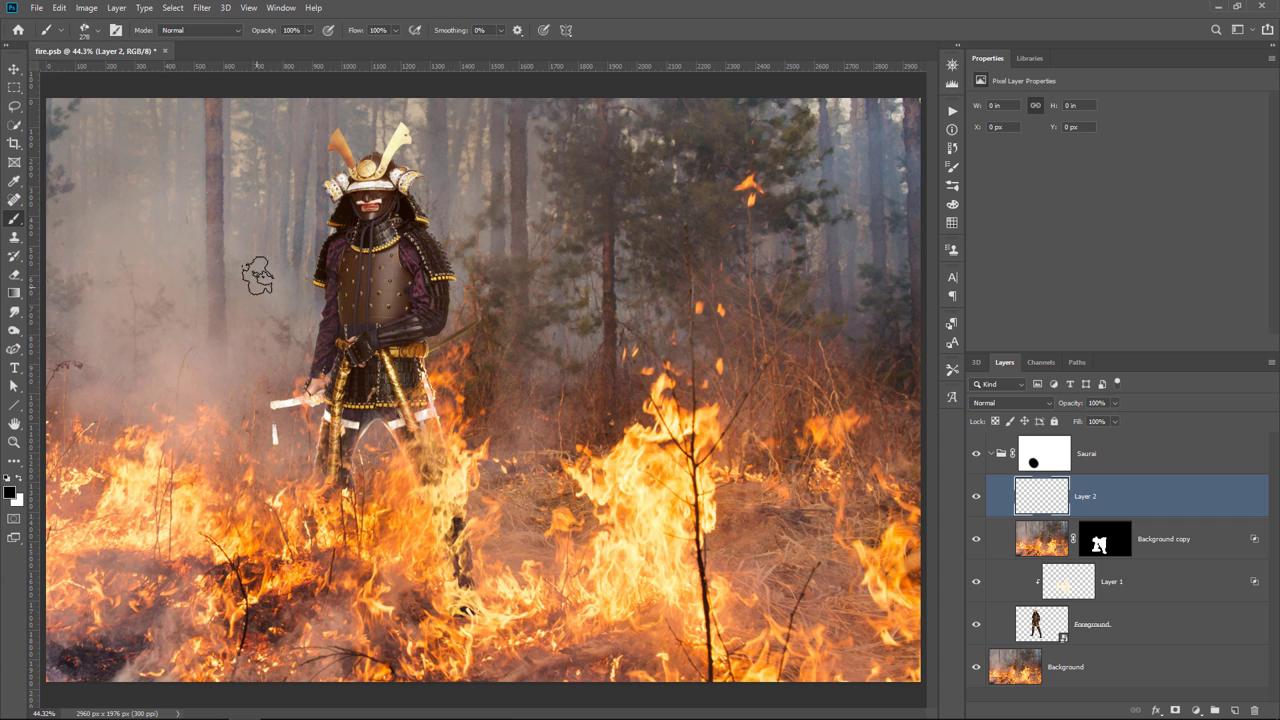
key(alt)
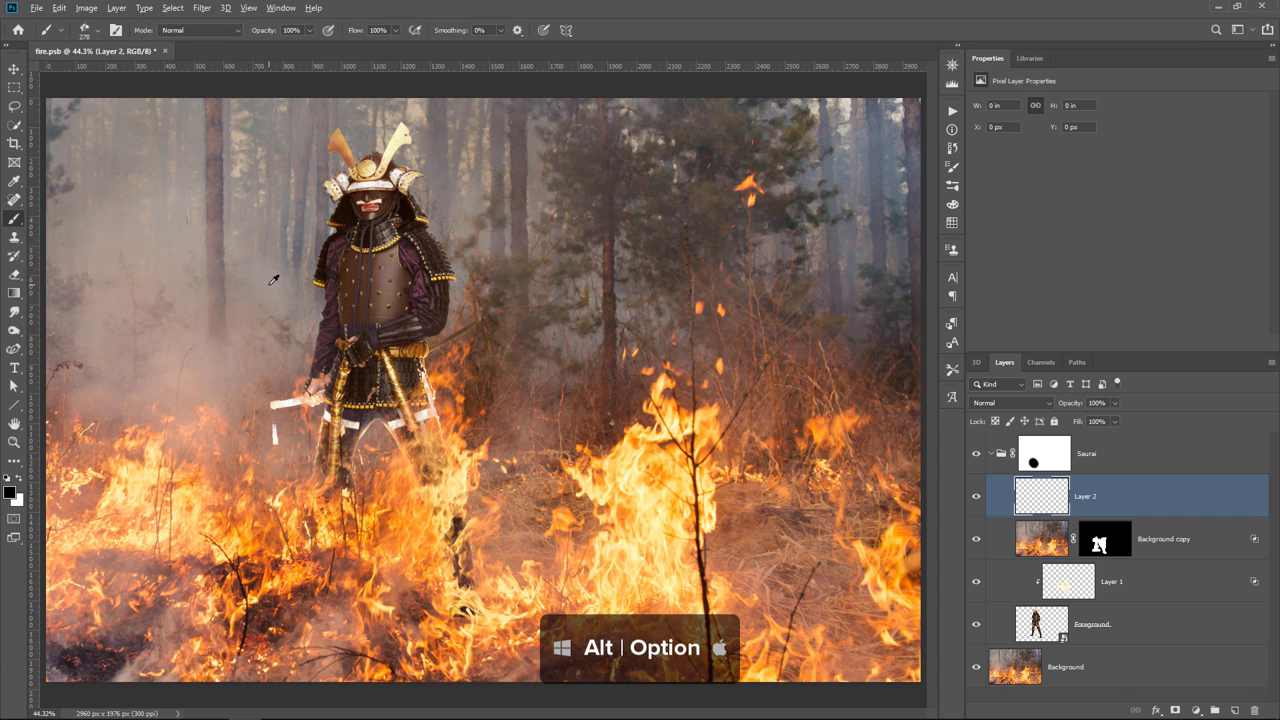
alt+click(119, 238)
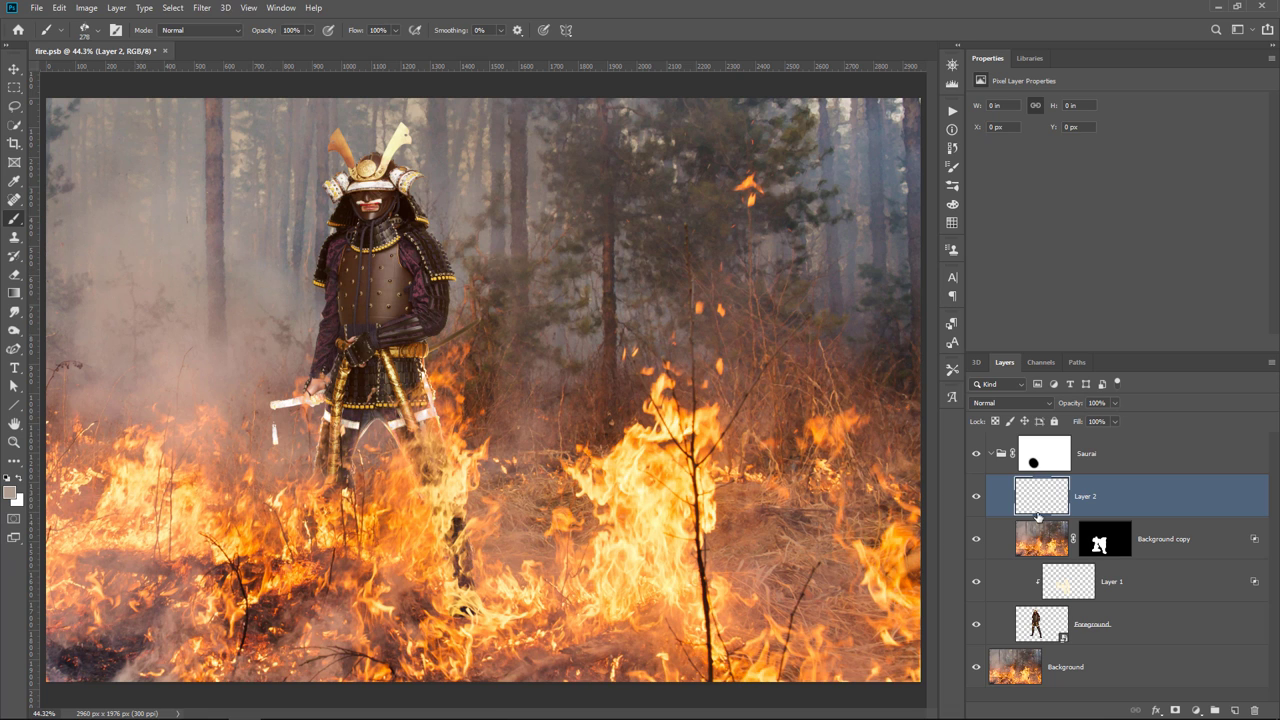
Brush beige smoke across the samurai's lower body on Layer 2 and drop its opacity to 21%
drag(112, 455, 316, 467)
key(ctrl+z)
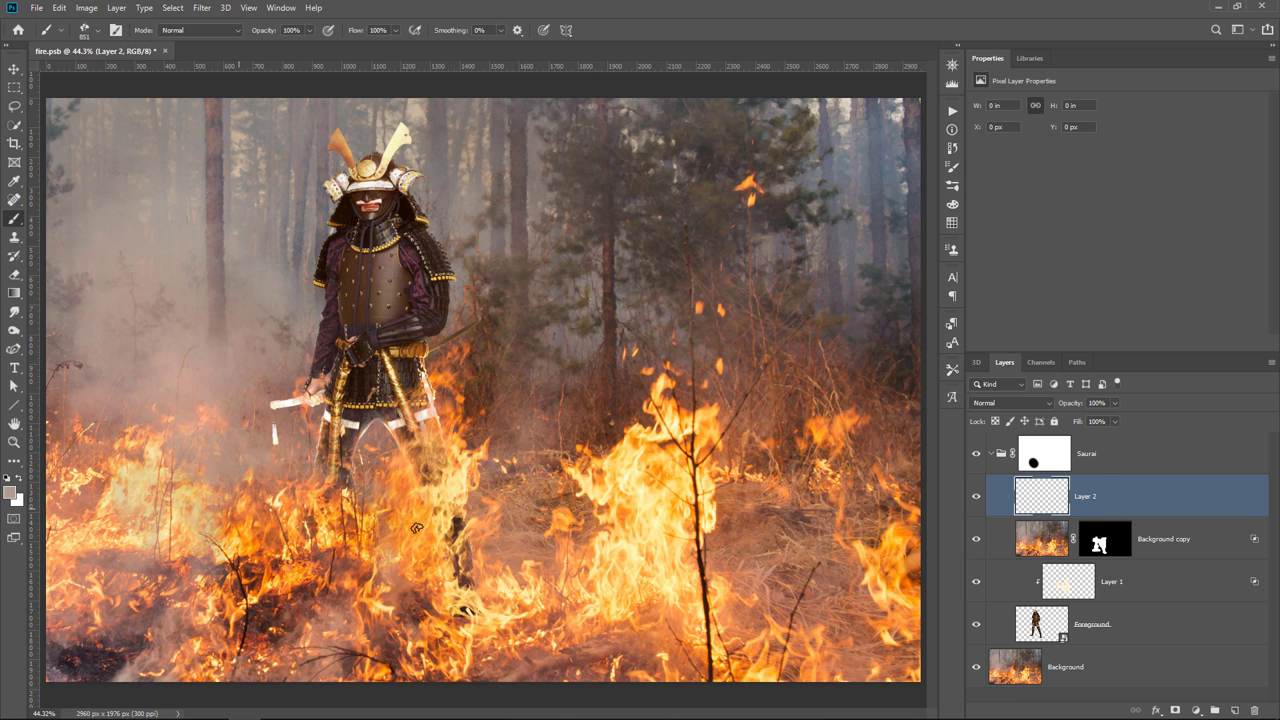
mouse_move(450, 515)
mouse_down()
mouse_move(611, 511)
mouse_move(827, 391)
mouse_move(917, 460)
mouse_move(772, 601)
mouse_move(652, 639)
mouse_move(453, 656)
mouse_move(48, 490)
mouse_move(148, 443)
mouse_move(421, 480)
mouse_move(626, 477)
mouse_up()
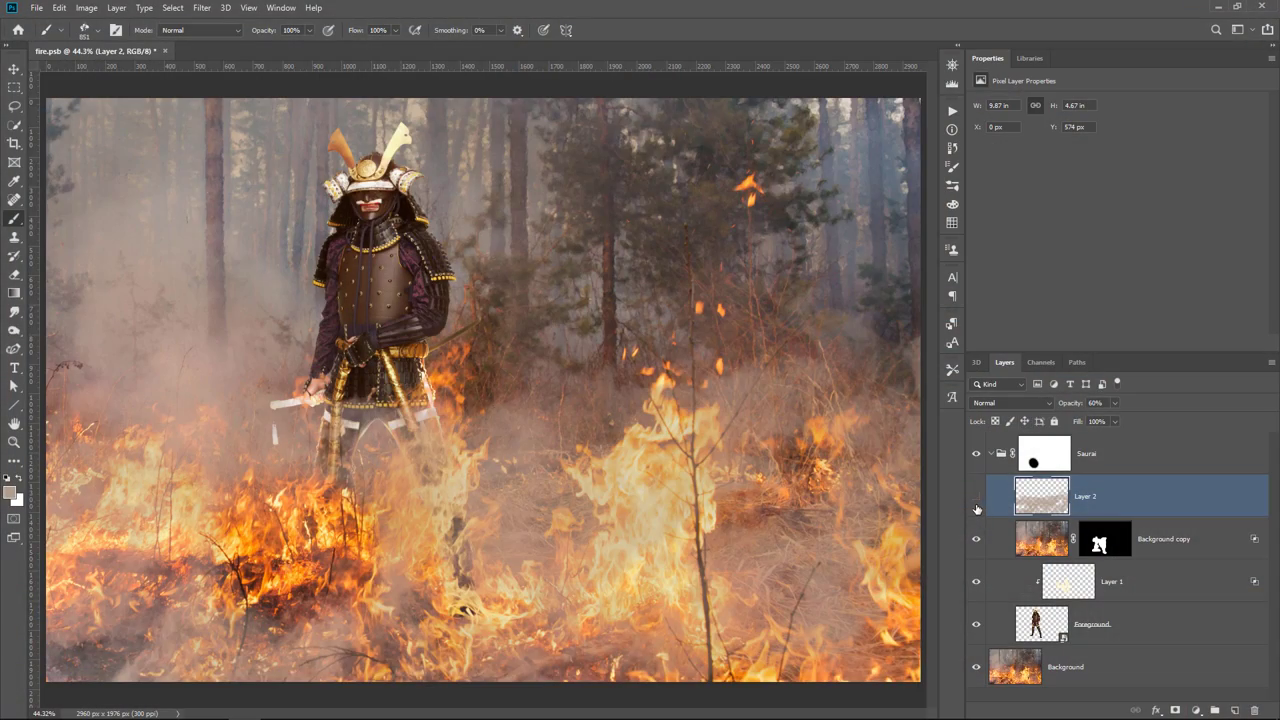
click(976, 505)
mouse_move(1069, 403)
mouse_down()
mouse_move(1029, 405)
mouse_move(1047, 405)
mouse_up()
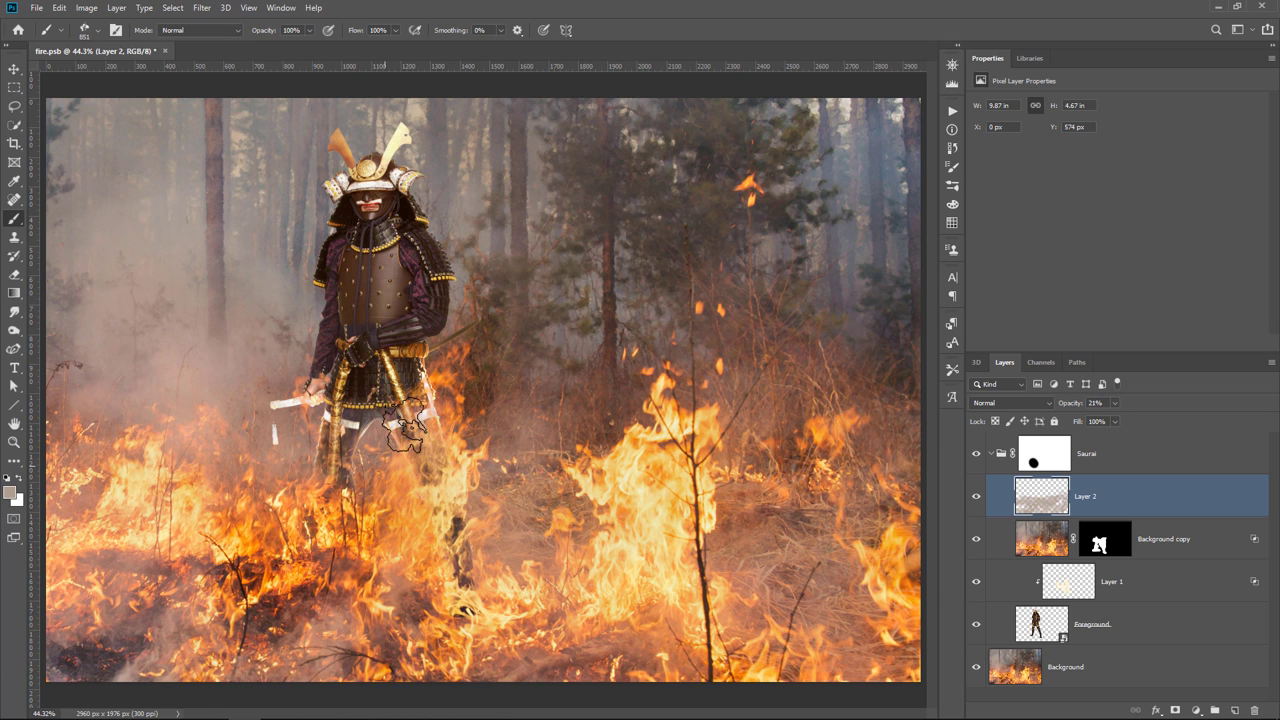